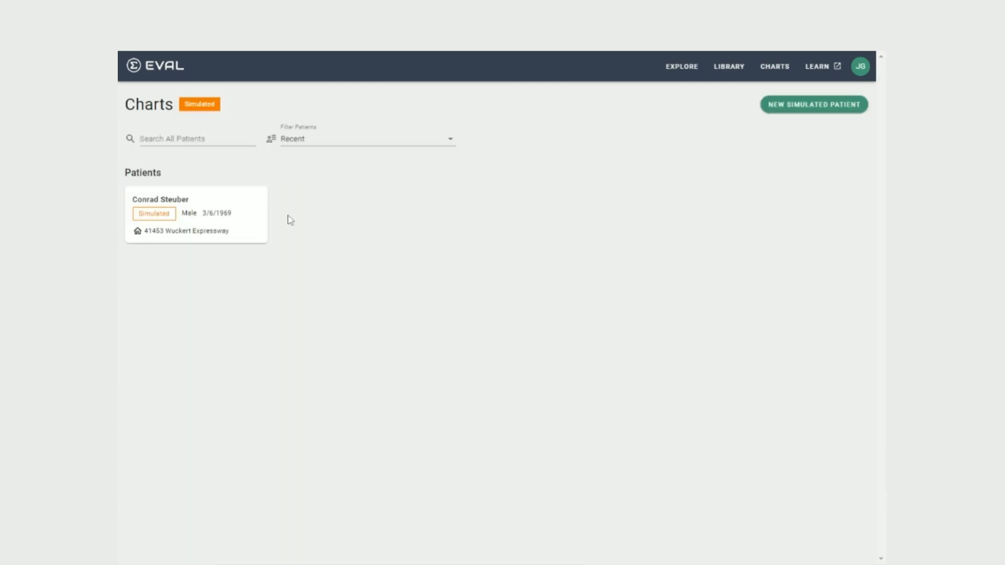
- Open the Yoga for Pain Management evaluation, select its short description text, and expand then collapse its Instructions
{"action": "left_click", "coordinate": [206, 217]}
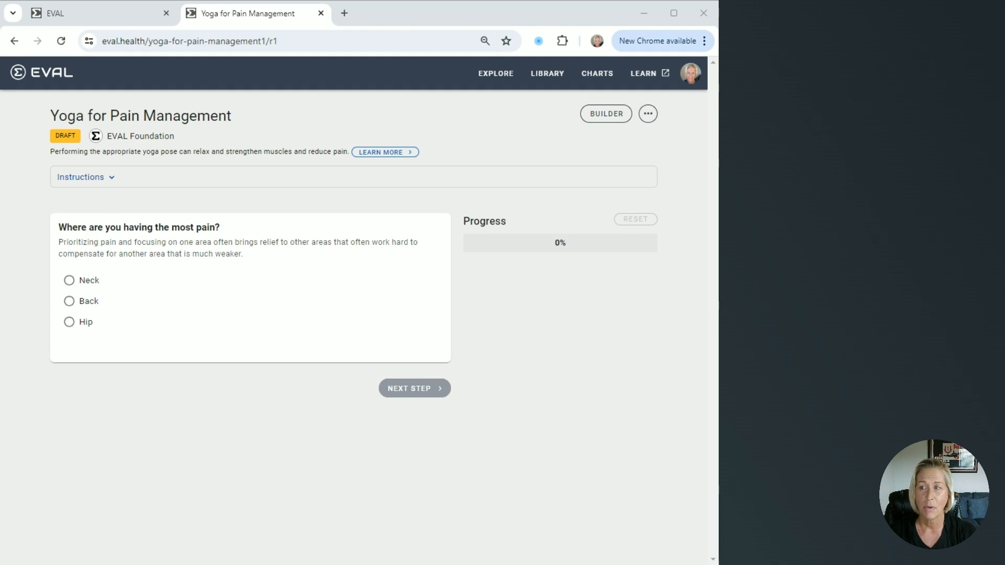
{"action": "left_click_drag", "start_coordinate": [52, 156], "coordinate": [343, 154]}
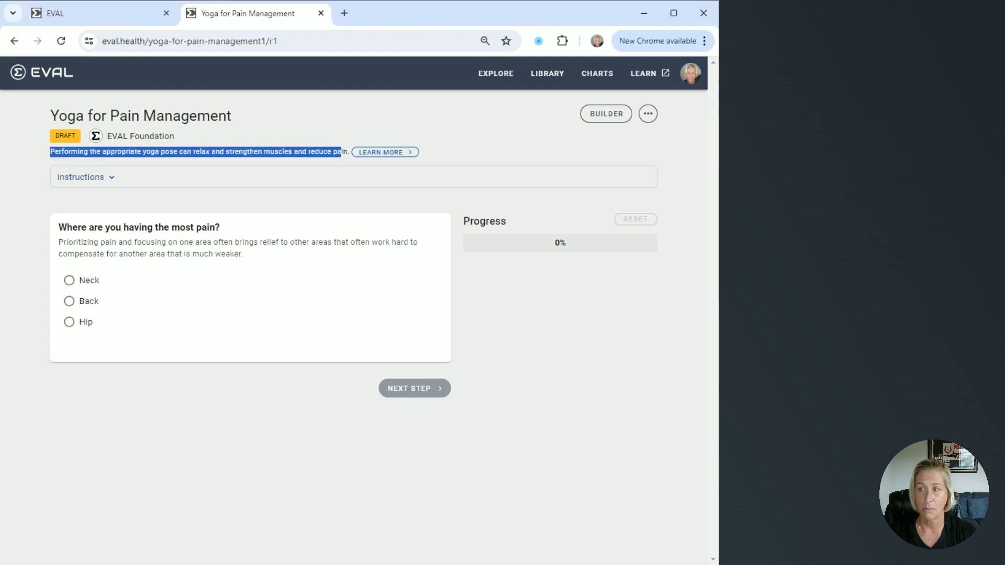
{"action": "left_click", "coordinate": [341, 202]}
{"action": "left_click", "coordinate": [109, 178]}
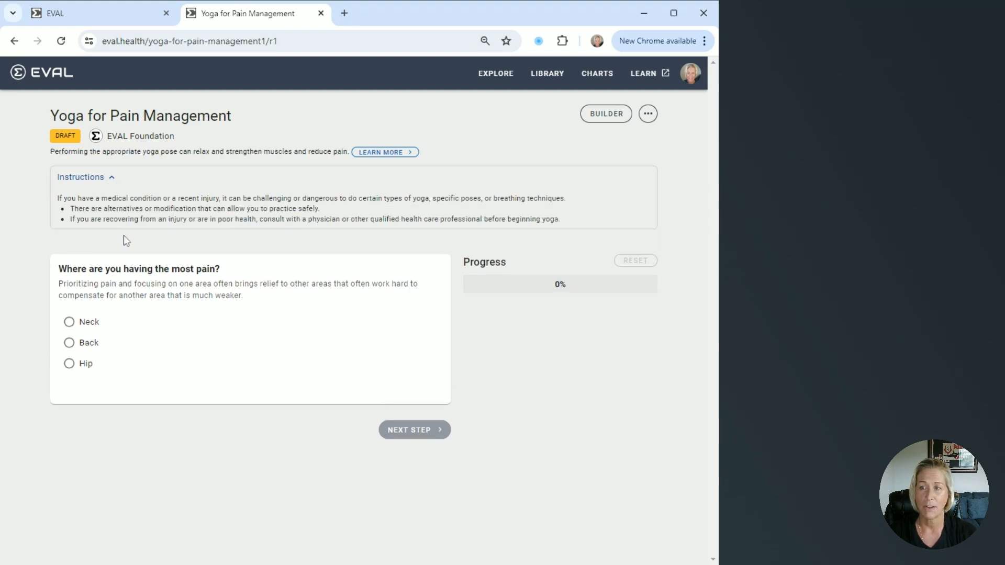
{"action": "left_click", "coordinate": [114, 180]}
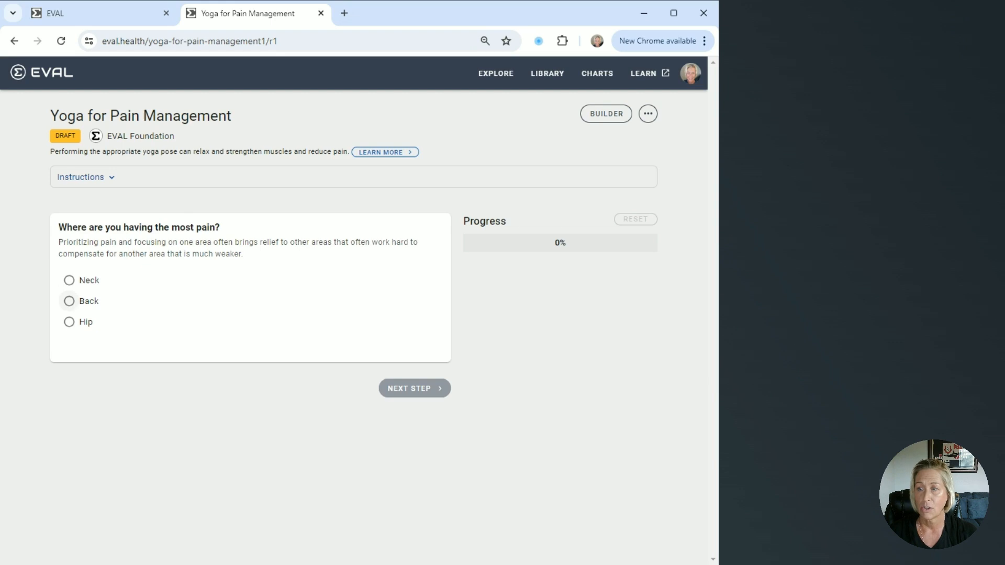
- Answer Back to the pain question, move to the next step, and review the summary of yoga poses
{"action": "left_click", "coordinate": [69, 301]}
{"action": "left_click", "coordinate": [70, 259]}
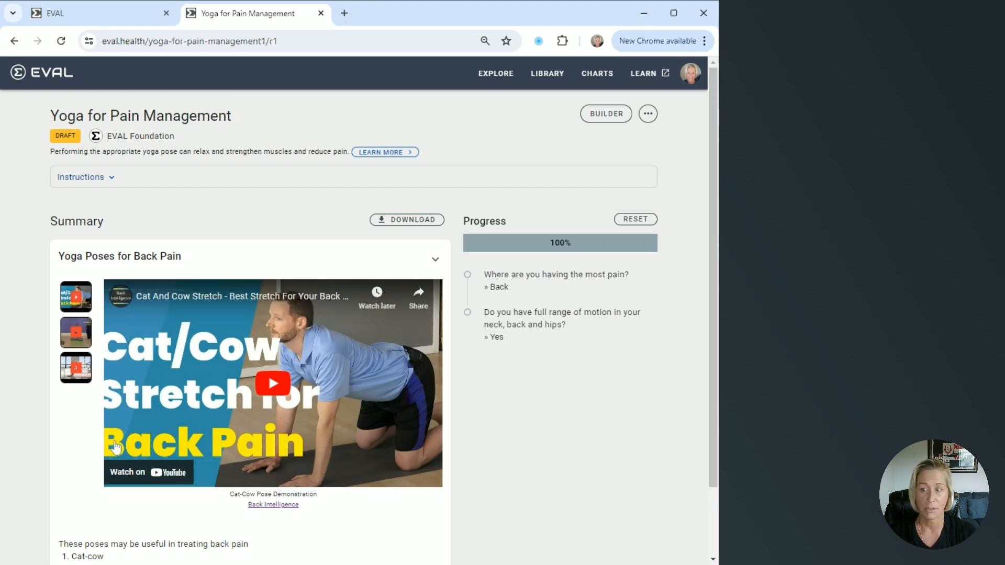
{"action": "scroll", "coordinate": [116, 446], "scroll_direction": "down", "scroll_amount": 1}
{"action": "scroll", "coordinate": [116, 448], "scroll_direction": "up", "scroll_amount": 1}
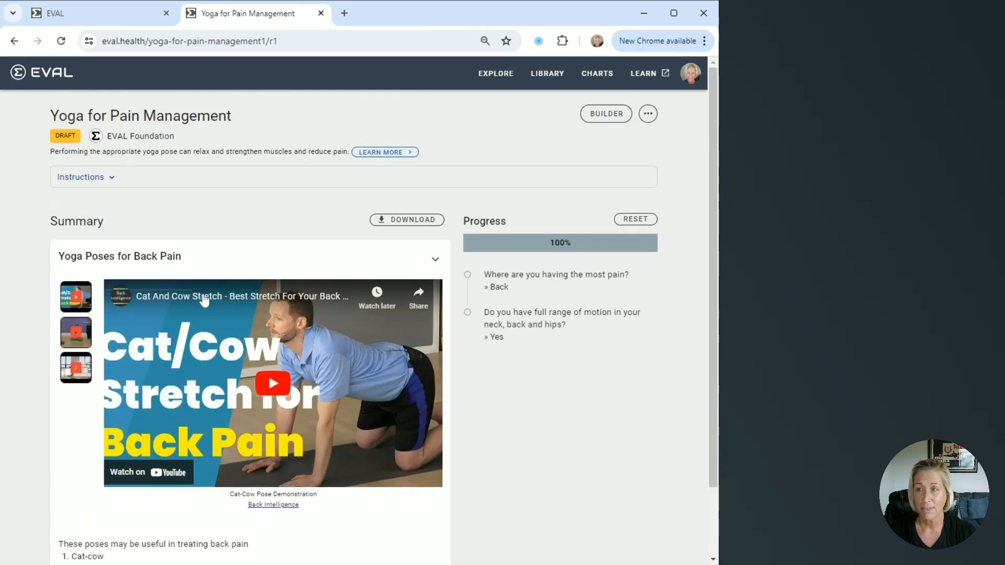
- Start a new app from the Library
{"action": "left_click", "coordinate": [554, 78]}
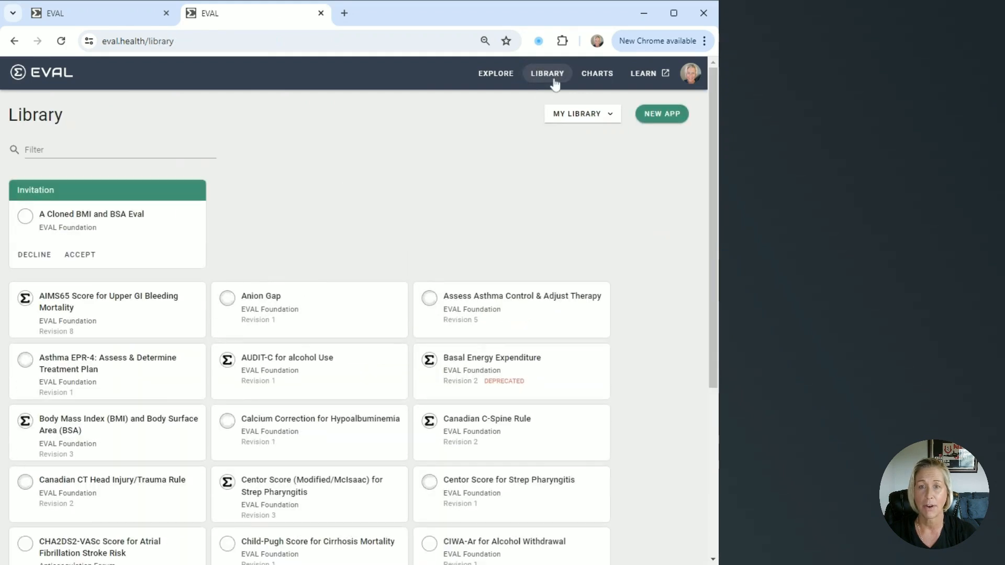
{"action": "left_click", "coordinate": [657, 127]}
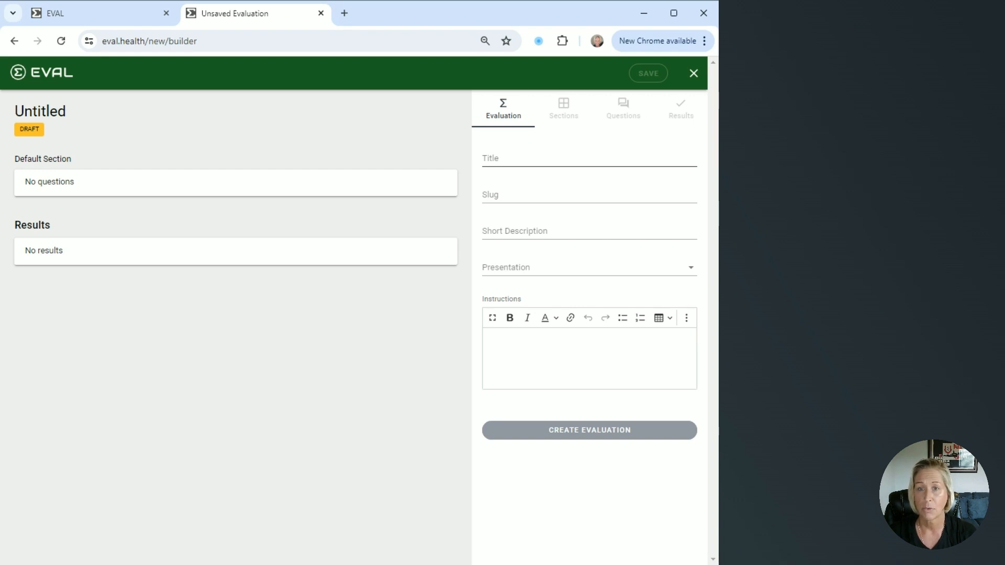
- Title the evaluation "Yoga for Pain Management" and paste in the copied short description
{"action": "left_click", "coordinate": [589, 159]}
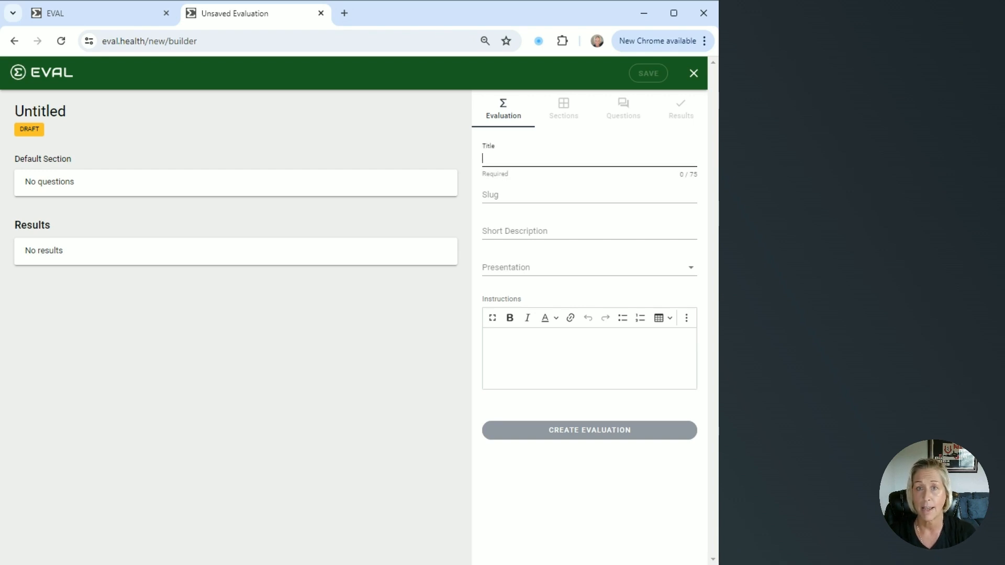
{"action": "type", "text": "Yoga for Pain Management"}
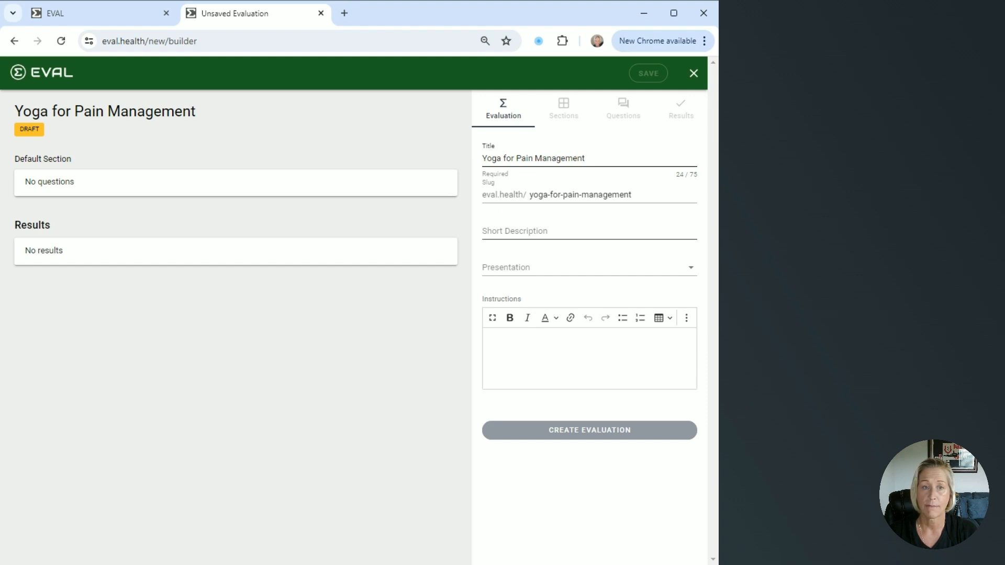
{"action": "type", "text": "Performing the appropriate yoga pose can relax and strengthen muscles and reduce pain."}
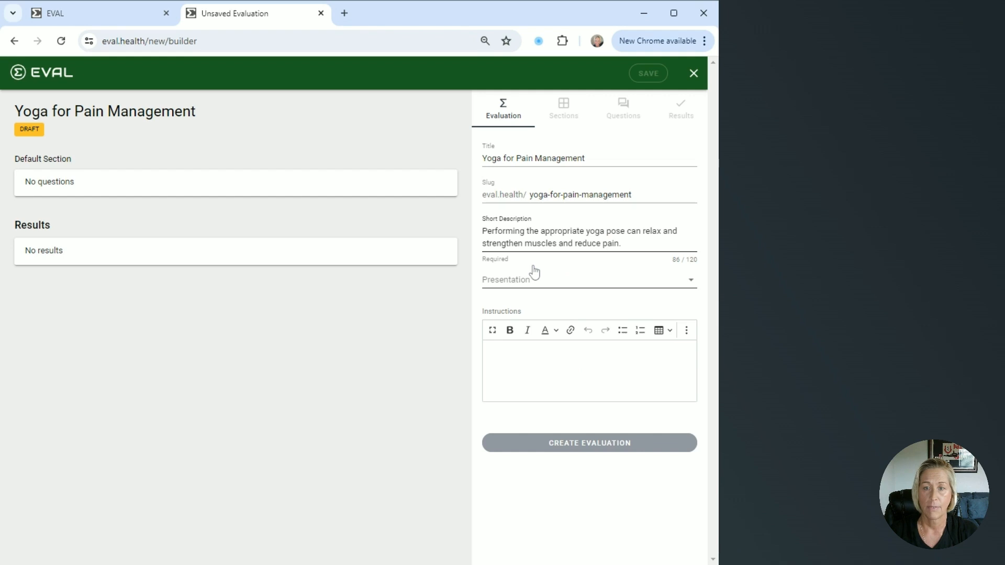
- Set the presentation to Question By Question
{"action": "left_click", "coordinate": [693, 283]}
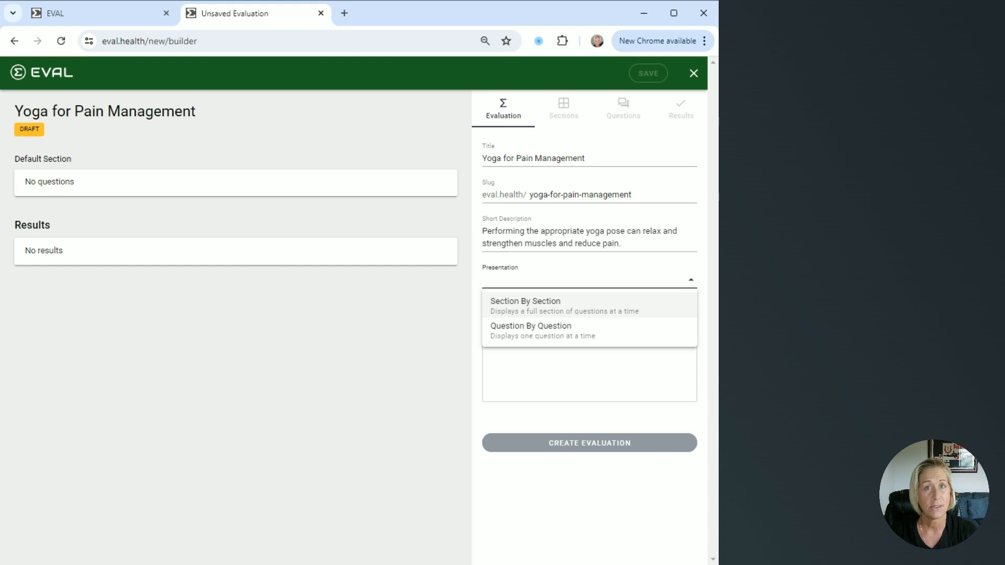
{"action": "left_click", "coordinate": [607, 331]}
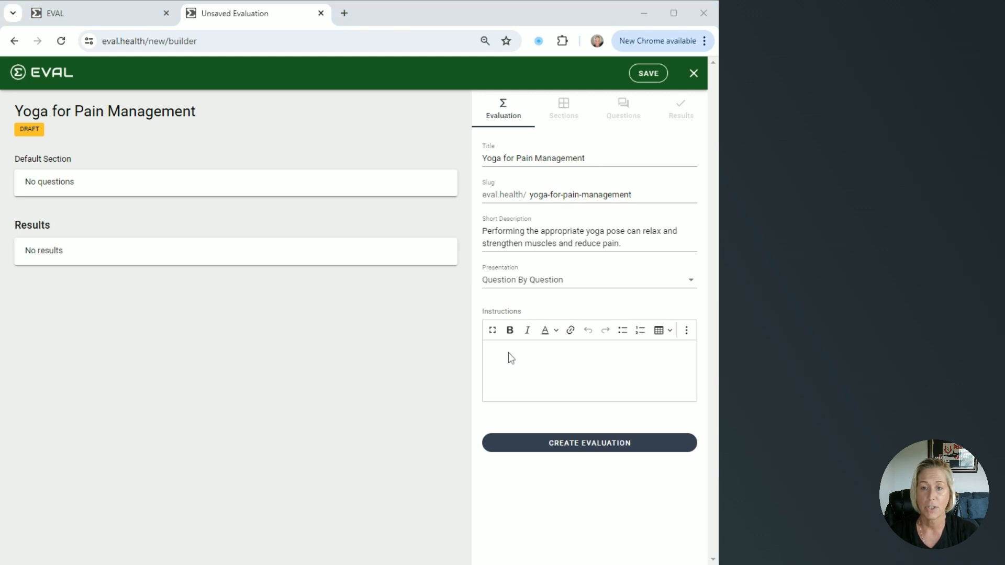
- Paste the copied yoga safety text into the Instructions editor
{"action": "left_click", "coordinate": [507, 353]}
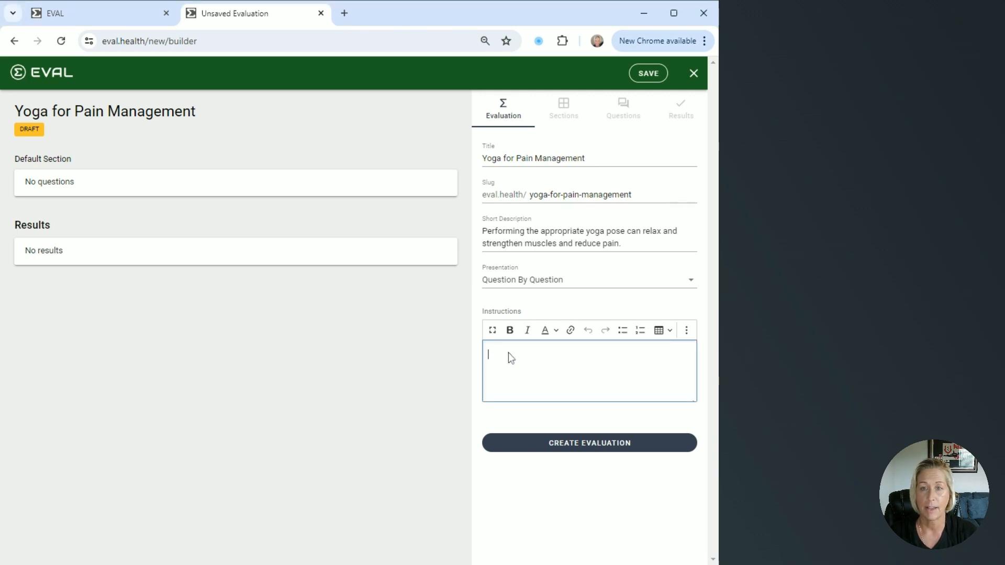
{"action": "key", "text": "ctrl+v"}
{"action": "scroll", "coordinate": [525, 363], "scroll_direction": "up", "scroll_amount": 5}
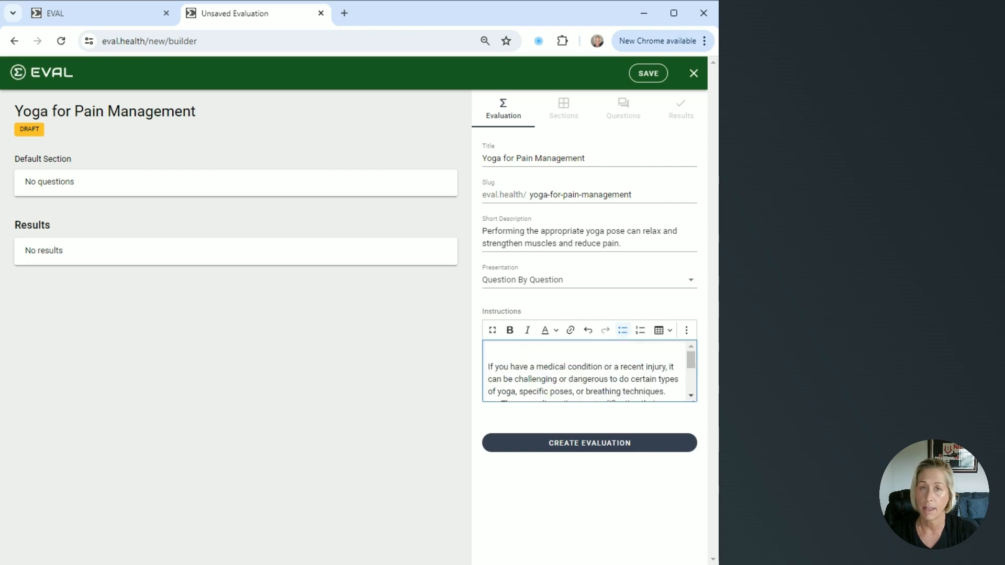
{"action": "scroll", "coordinate": [528, 364], "scroll_direction": "down", "scroll_amount": 5}
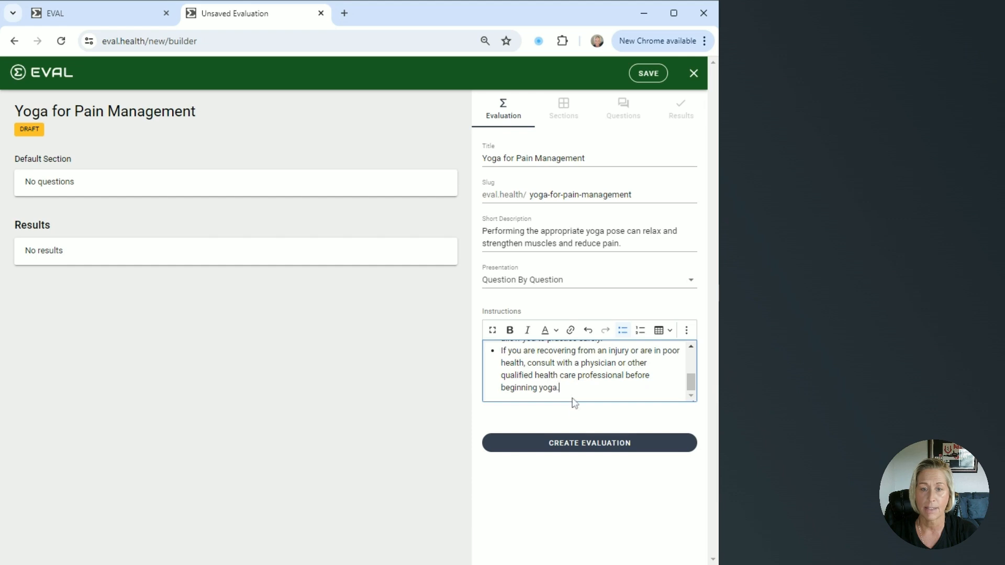
- Create the evaluation, save it, and reopen it for editing
{"action": "left_click", "coordinate": [575, 450]}
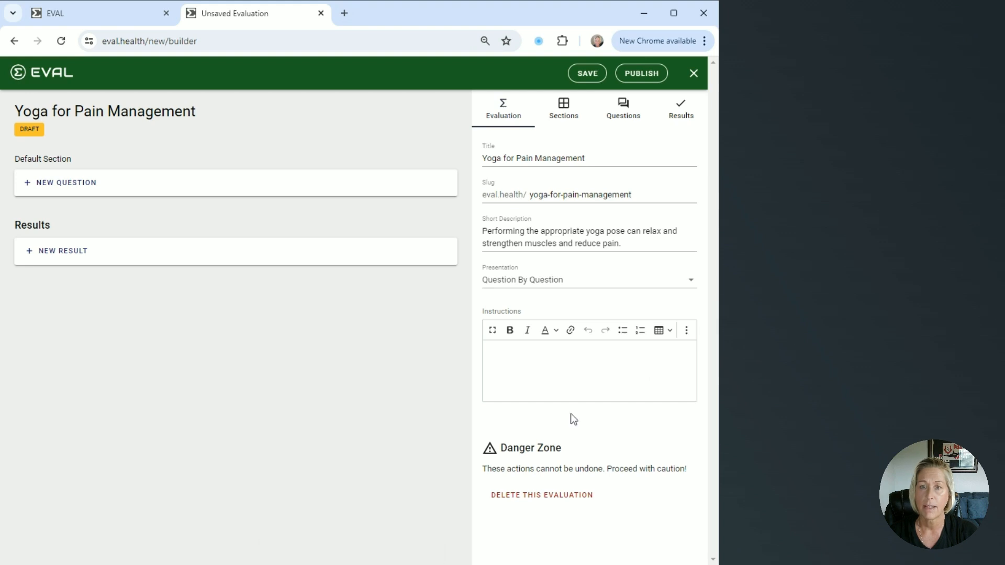
{"action": "left_click", "coordinate": [586, 79]}
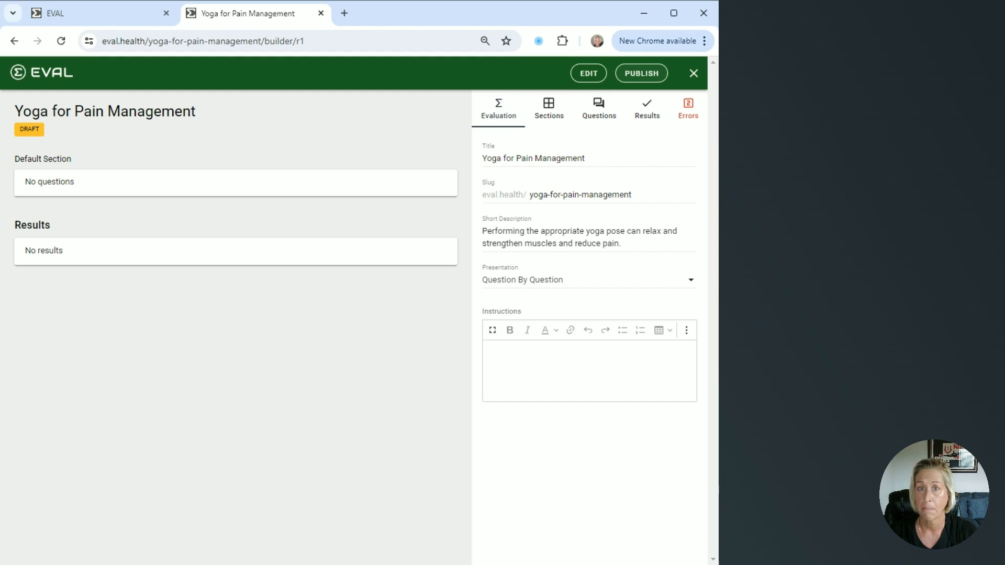
{"action": "left_click", "coordinate": [588, 74]}
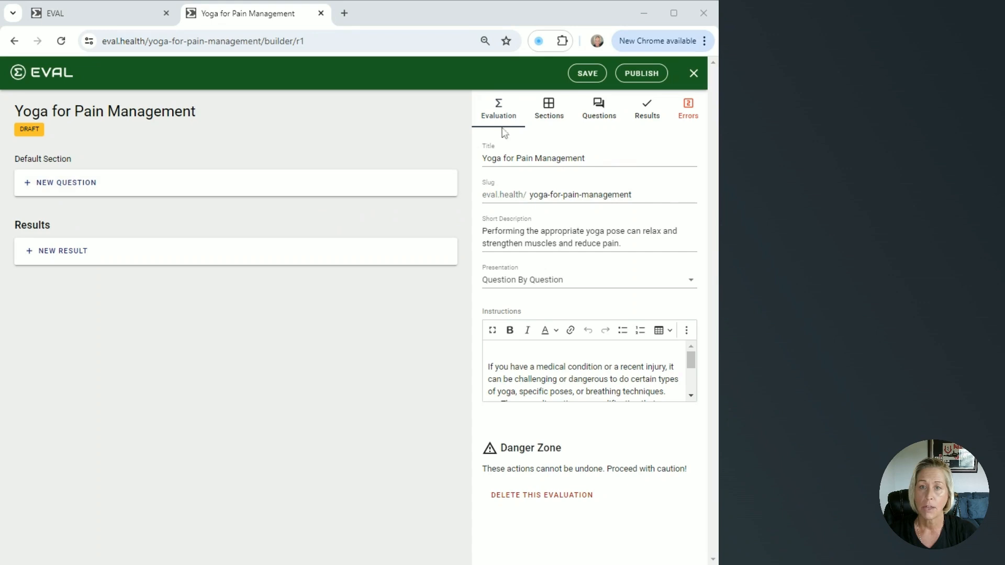
- Add a new question to the default section titled "Where are you having the most pain?"
{"action": "left_click", "coordinate": [554, 120]}
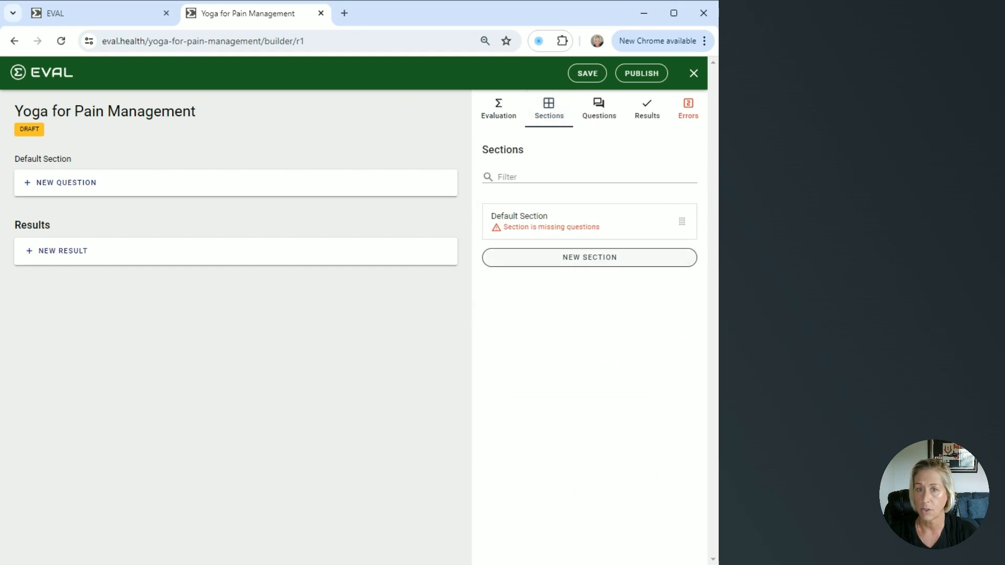
{"action": "left_click", "coordinate": [600, 123]}
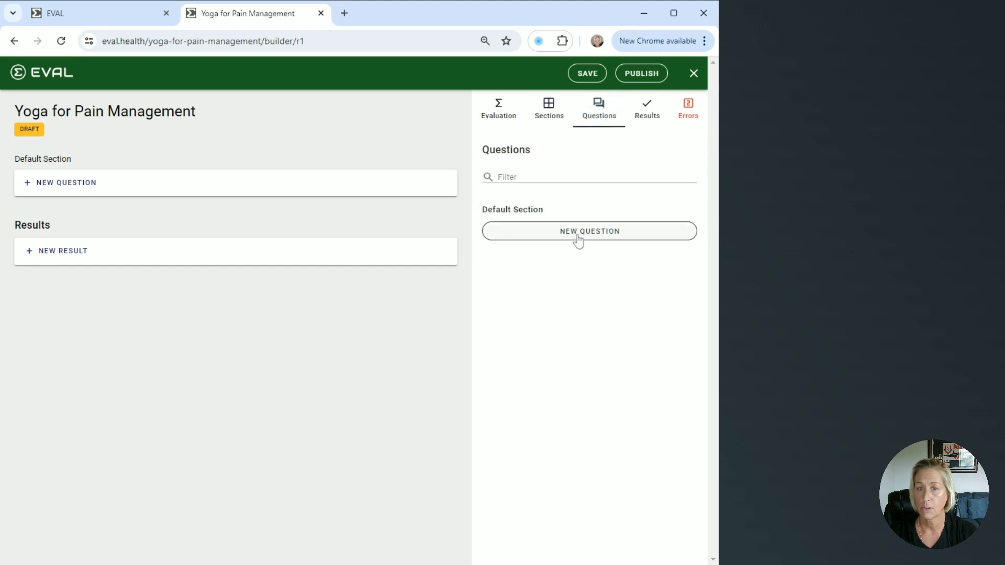
{"action": "left_click", "coordinate": [578, 238]}
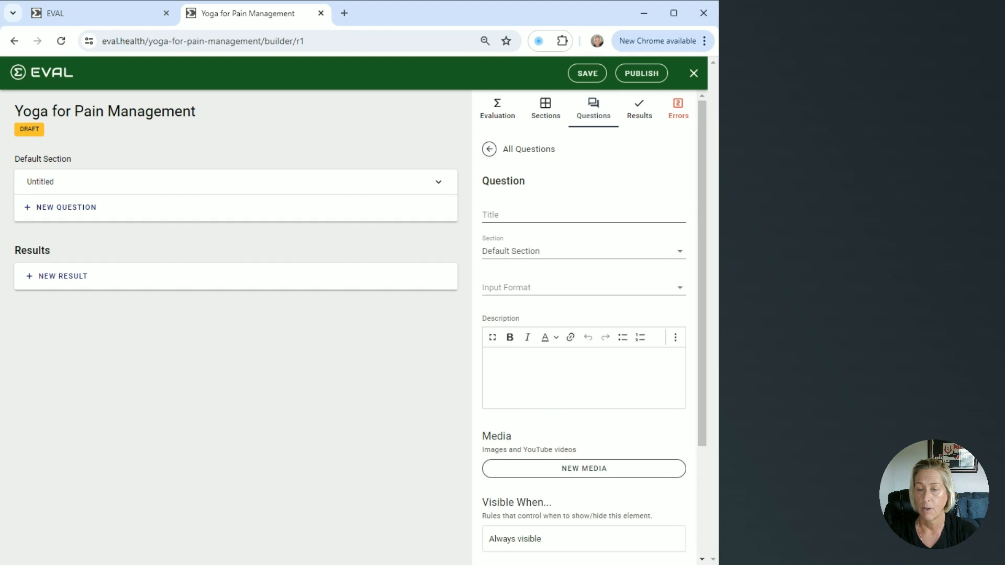
{"action": "left_click", "coordinate": [578, 215]}
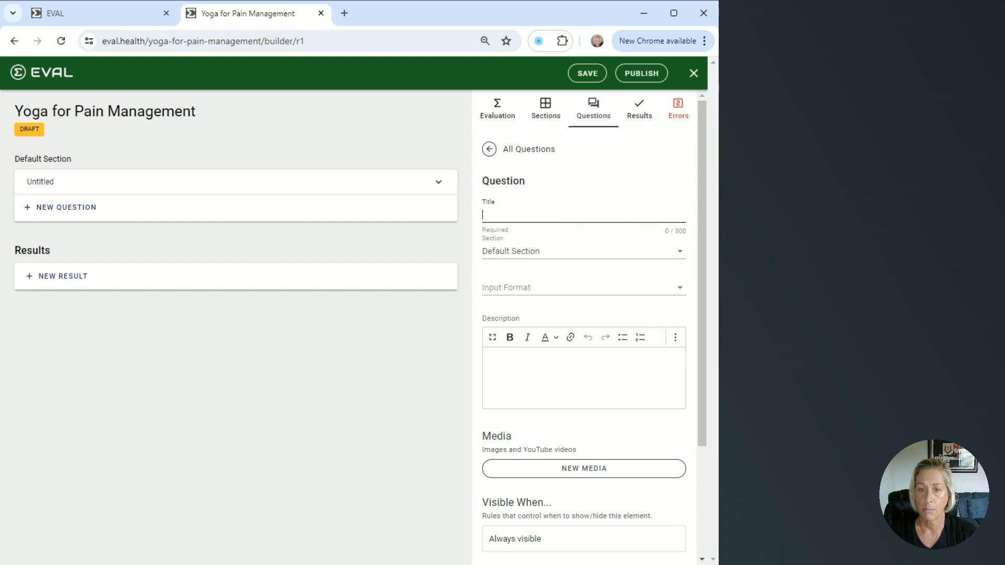
{"action": "type", "text": "Where are you having the most pain?"}
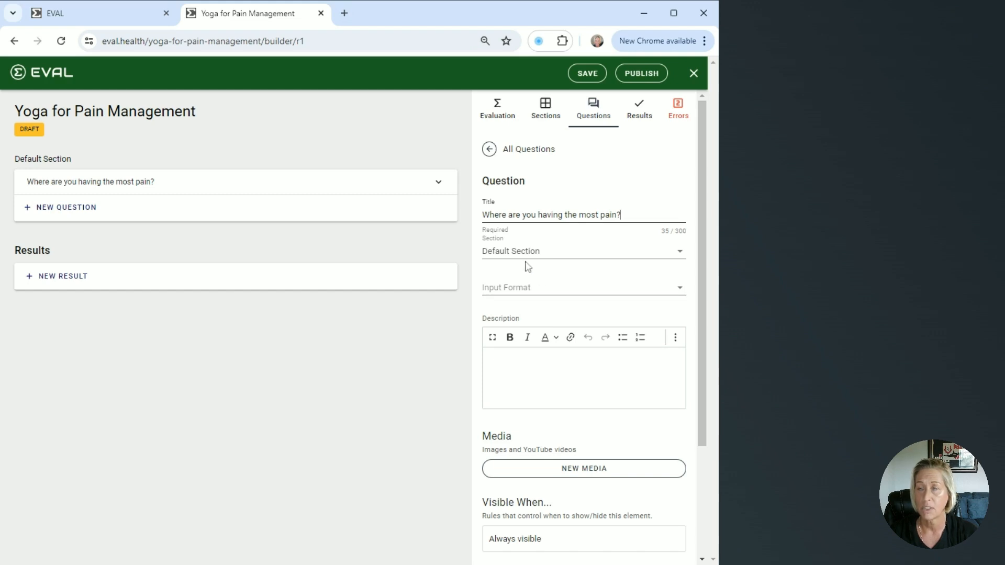
- Set the question's input format to One Choice
{"action": "left_click", "coordinate": [539, 293]}
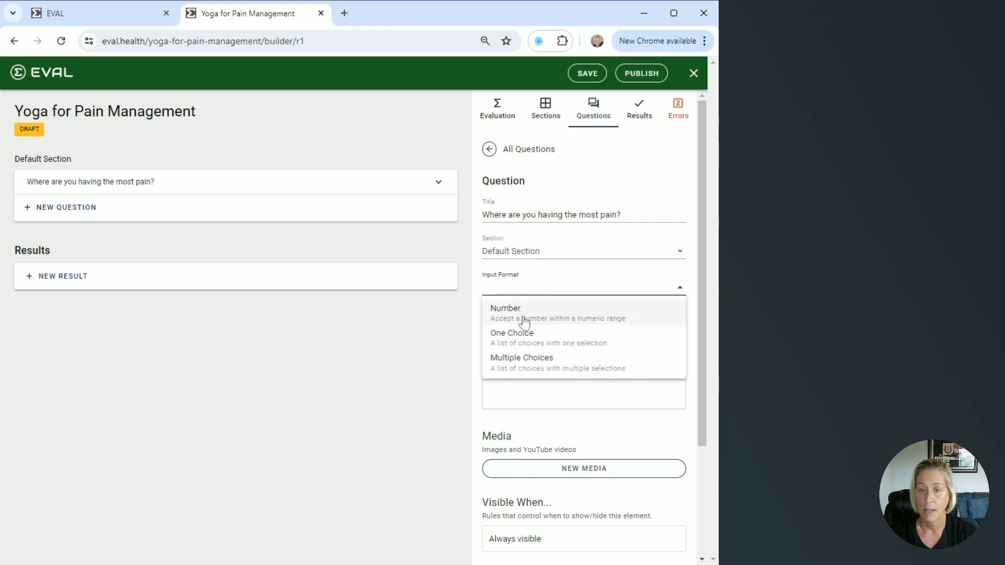
{"action": "left_click", "coordinate": [523, 343]}
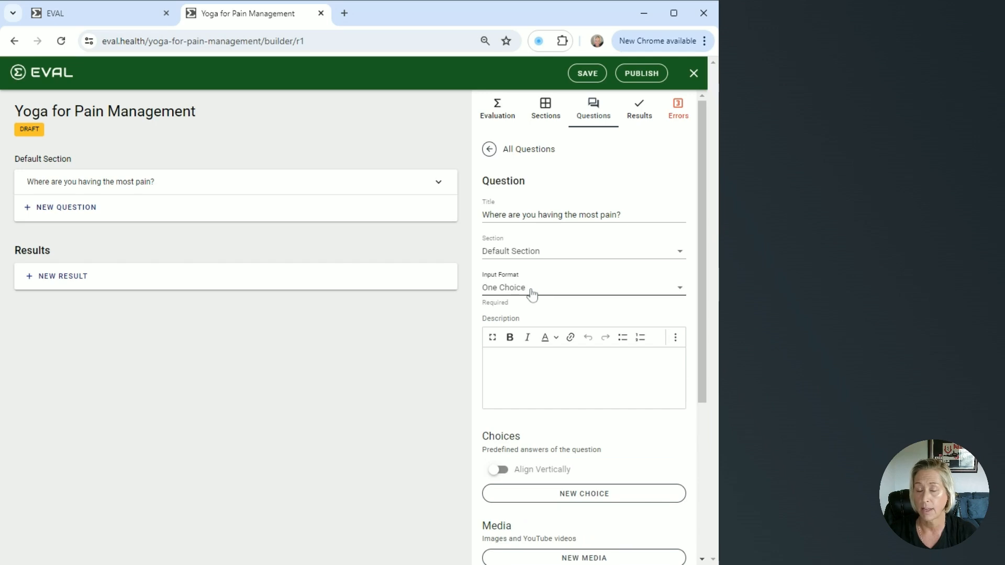
{"action": "scroll", "coordinate": [554, 302], "scroll_direction": "down", "scroll_amount": 1}
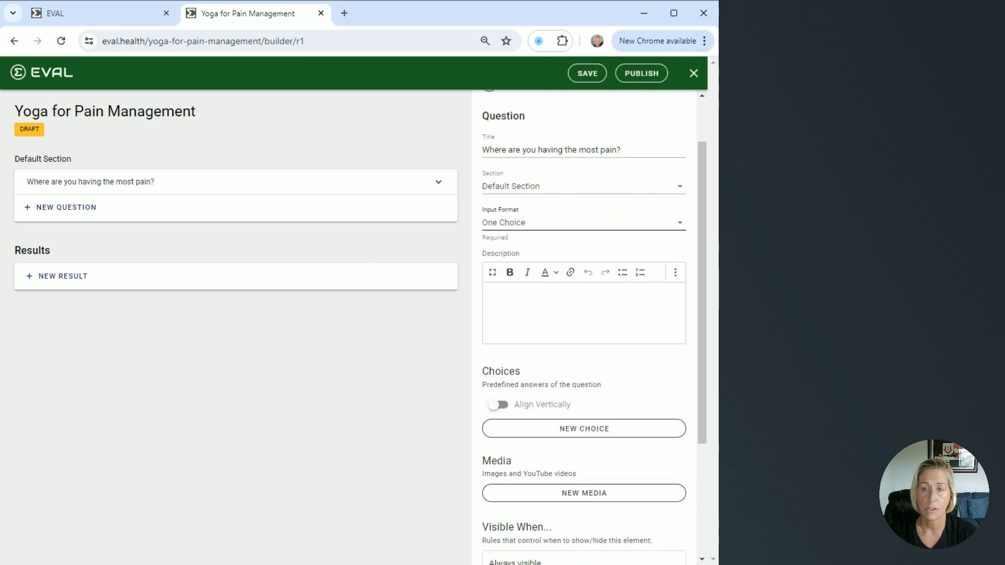
- Paste the question's description about prioritizing pain into the Description editor
{"action": "left_click", "coordinate": [509, 293]}
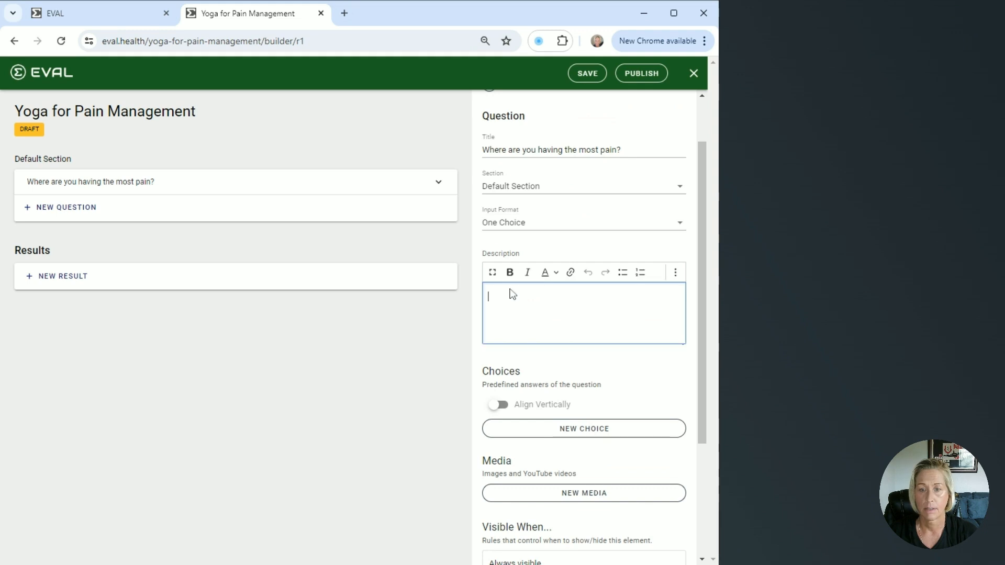
{"action": "type", "text": "Prioritizing pain and focusing on one area often brings relief to other areas that often work hard to compensate for another area that is much weaker."}
{"action": "scroll", "coordinate": [552, 314], "scroll_direction": "up", "scroll_amount": 1}
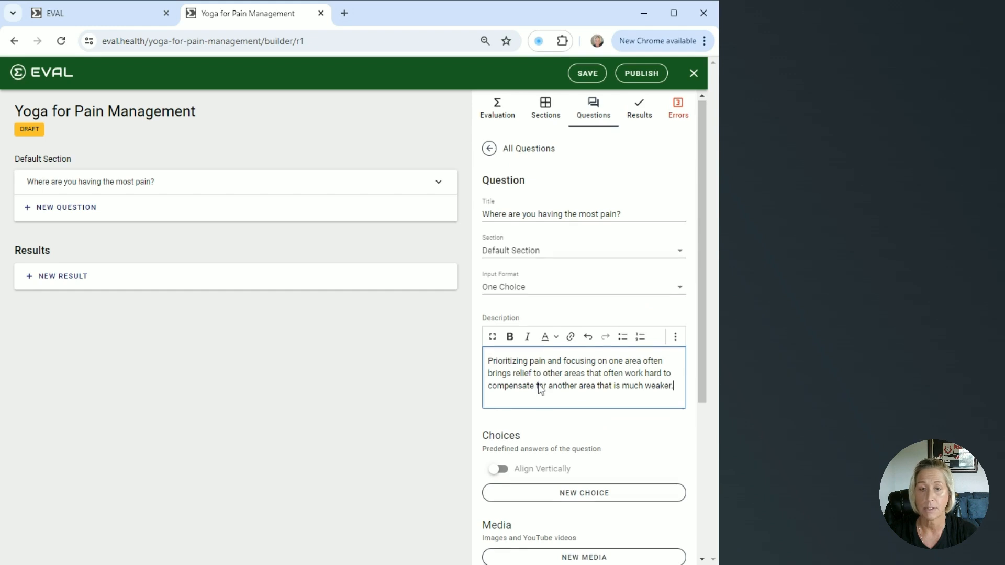
{"action": "scroll", "coordinate": [538, 385], "scroll_direction": "down", "scroll_amount": 1}
{"action": "scroll", "coordinate": [538, 384], "scroll_direction": "down", "scroll_amount": 1}
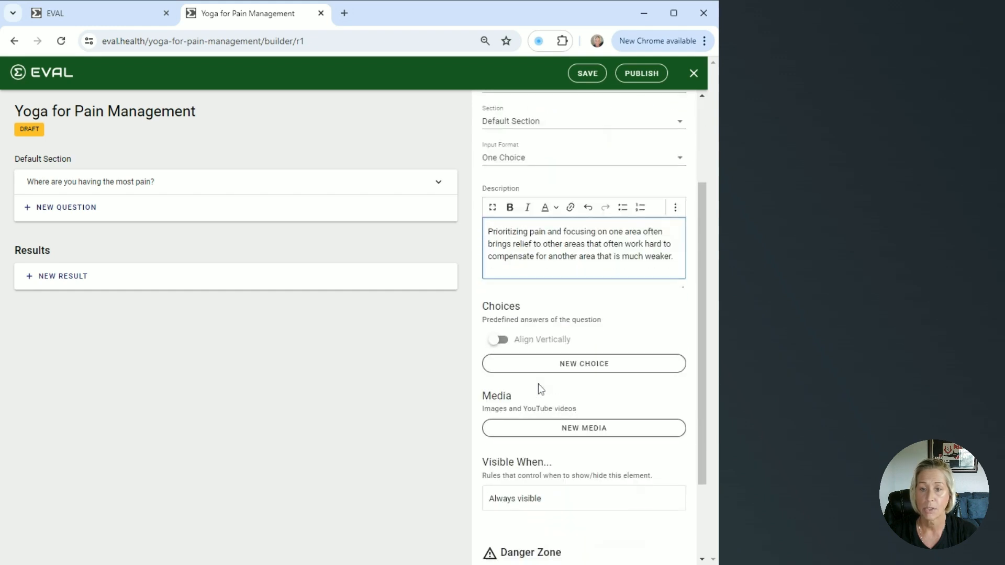
- Turn on Align Vertically for the choices and add a choice titled Neck
{"action": "left_click", "coordinate": [500, 340]}
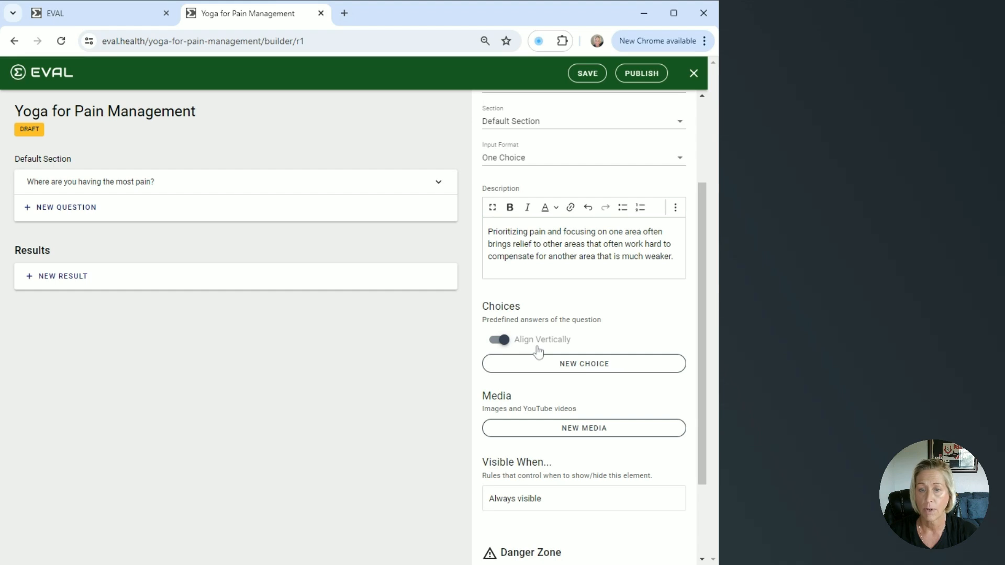
{"action": "left_click", "coordinate": [582, 366]}
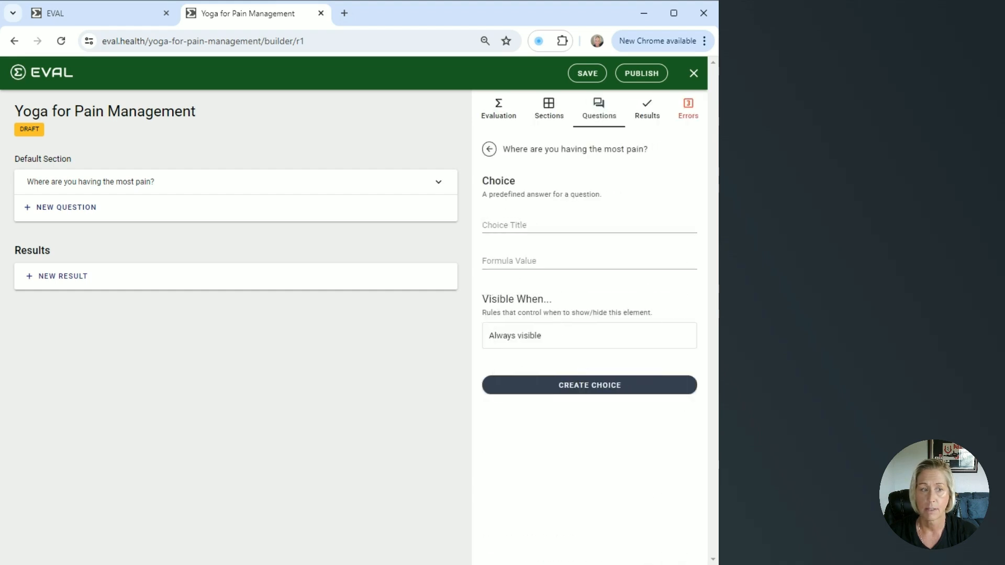
{"action": "left_click", "coordinate": [544, 225]}
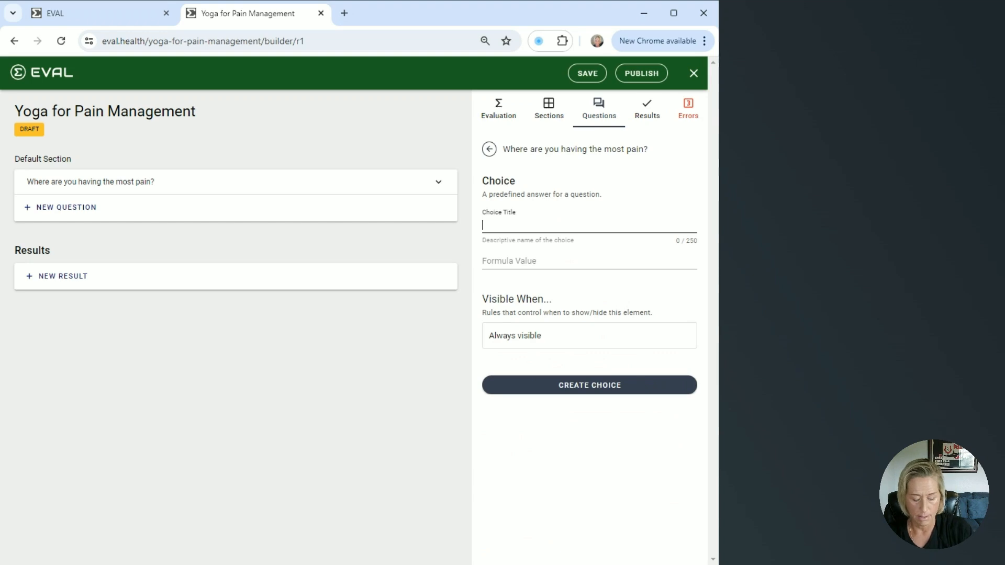
{"action": "type", "text": "Neck"}
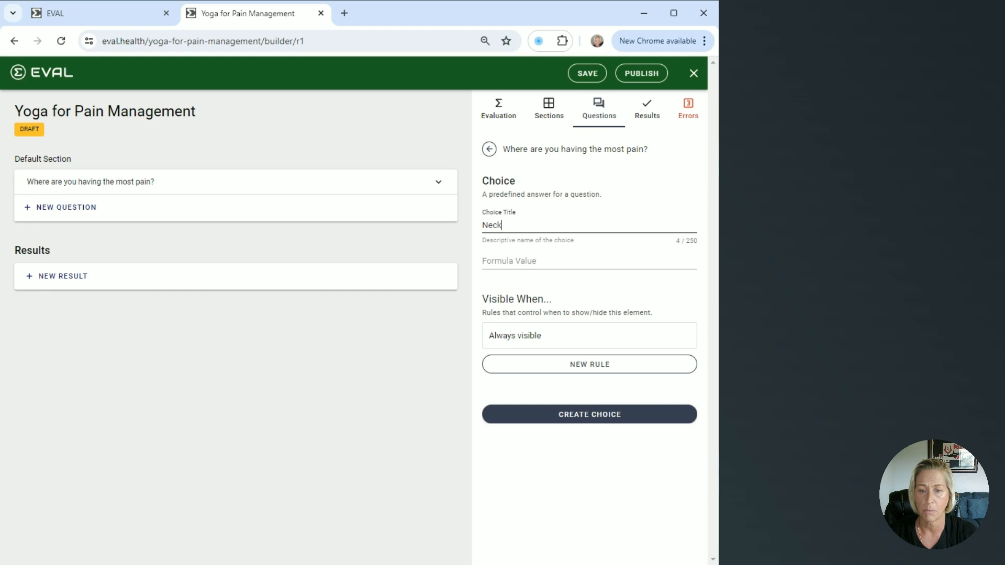
{"action": "left_click", "coordinate": [585, 417]}
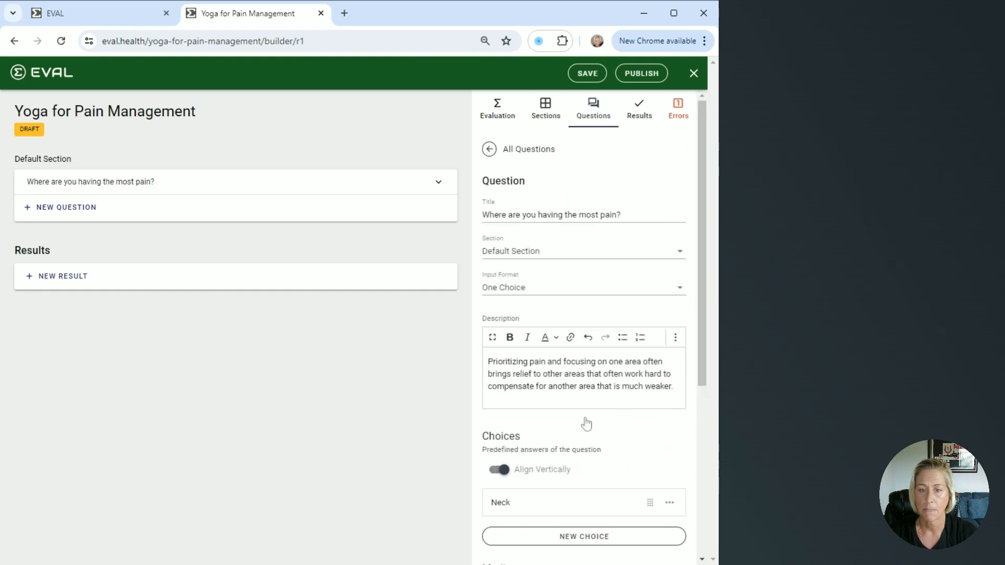
- Add a second choice titled Back to the pain-location question
{"action": "scroll", "coordinate": [587, 423], "scroll_direction": "down", "scroll_amount": 3}
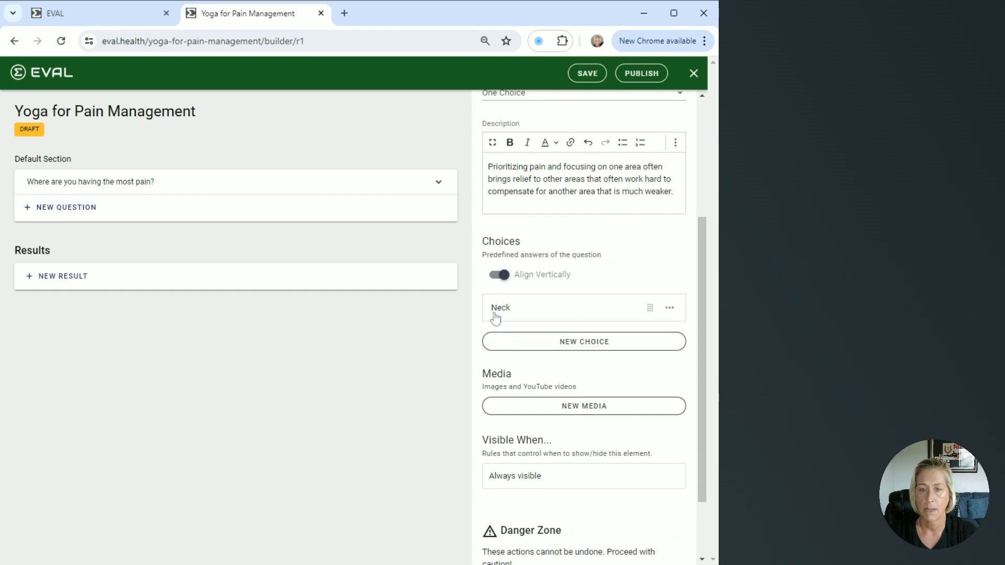
{"action": "left_click", "coordinate": [584, 343]}
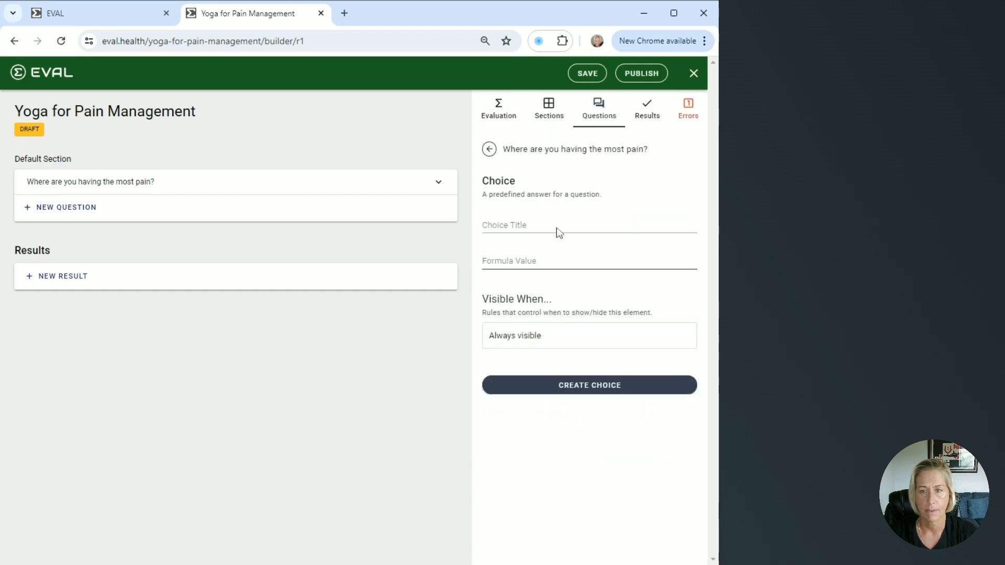
{"action": "type", "text": "B"}
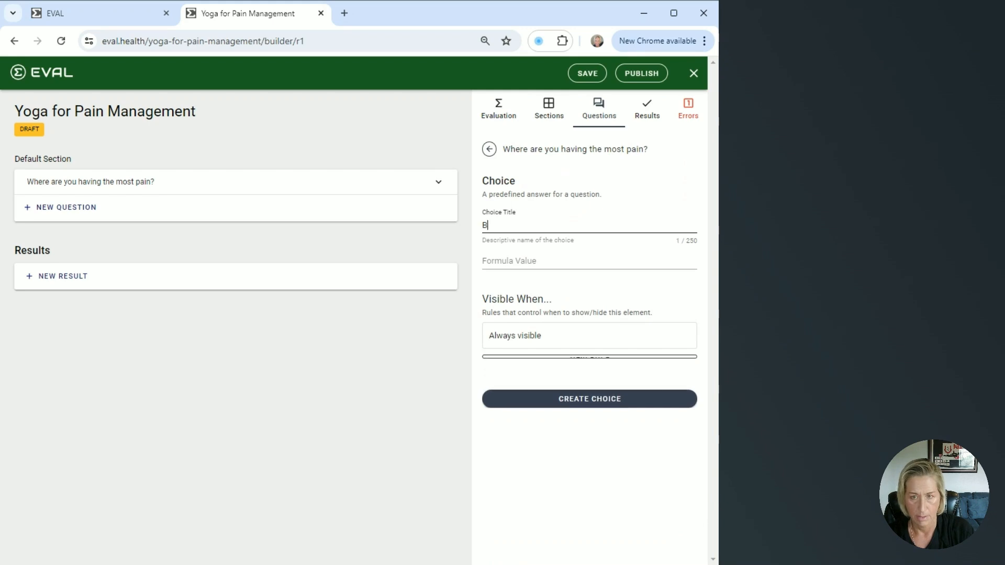
{"action": "type", "text": "ack"}
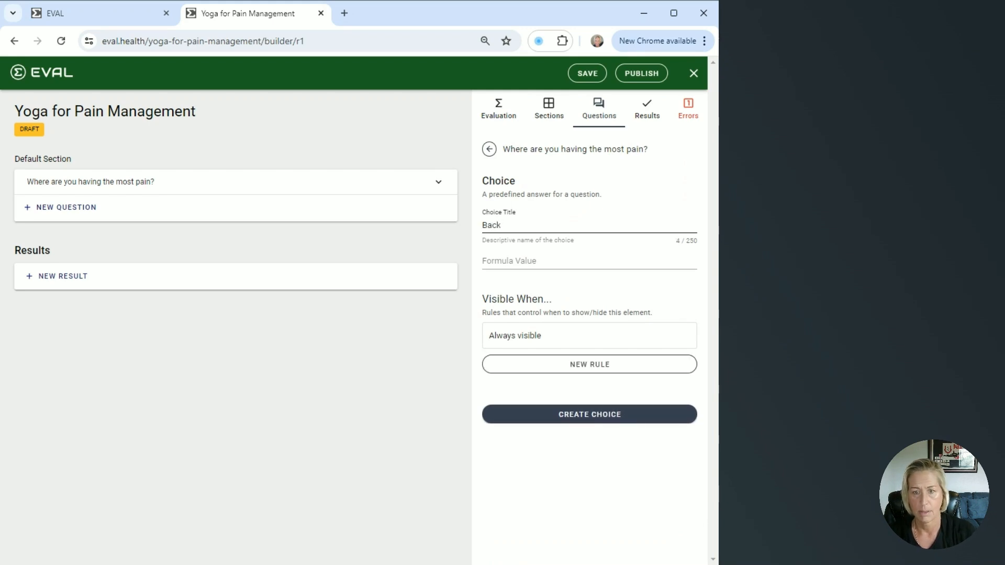
{"action": "left_click", "coordinate": [610, 414]}
- Add a third choice titled Hip to the pain-location question
{"action": "scroll", "coordinate": [605, 406], "scroll_direction": "down", "scroll_amount": 5}
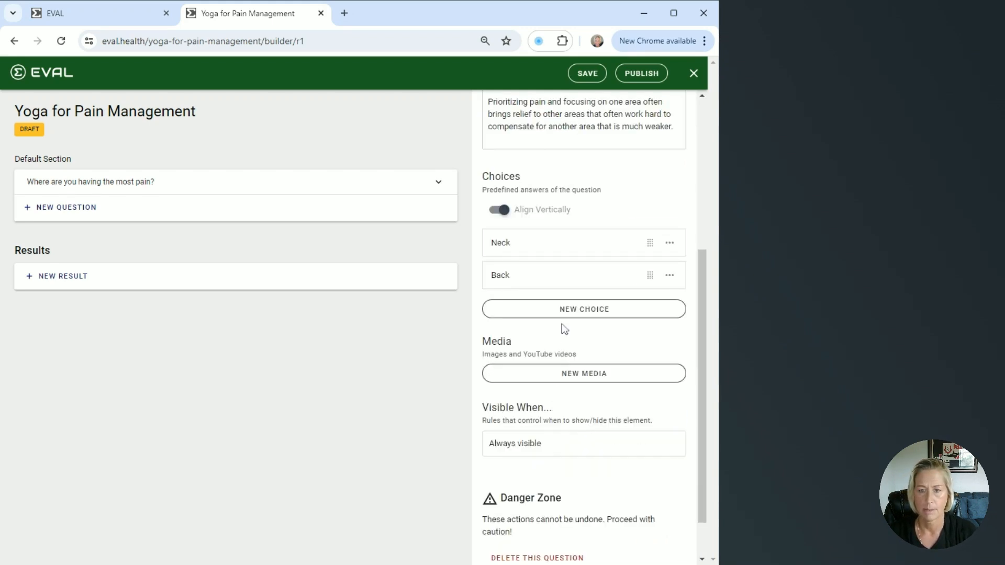
{"action": "left_click", "coordinate": [570, 311]}
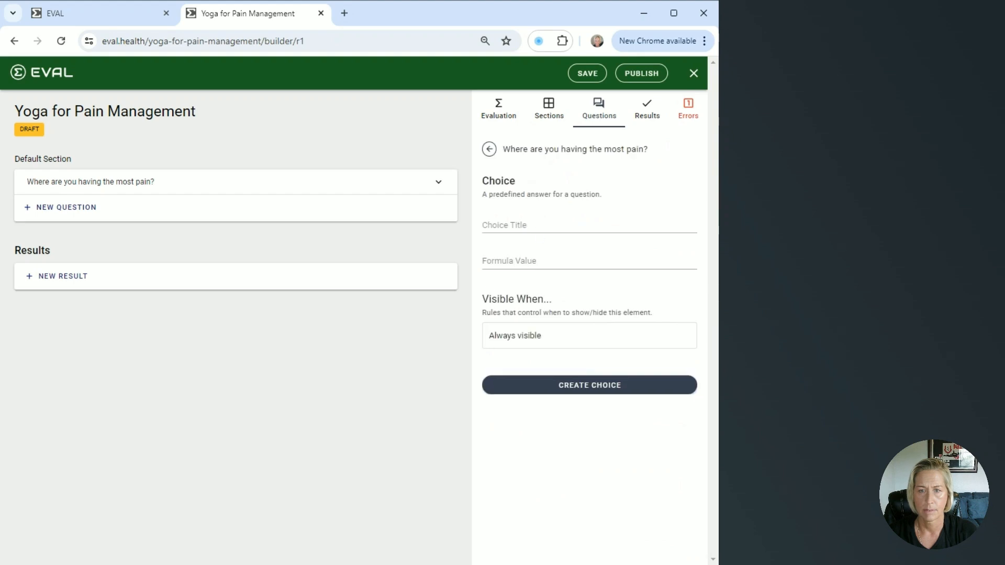
{"action": "left_click", "coordinate": [571, 226]}
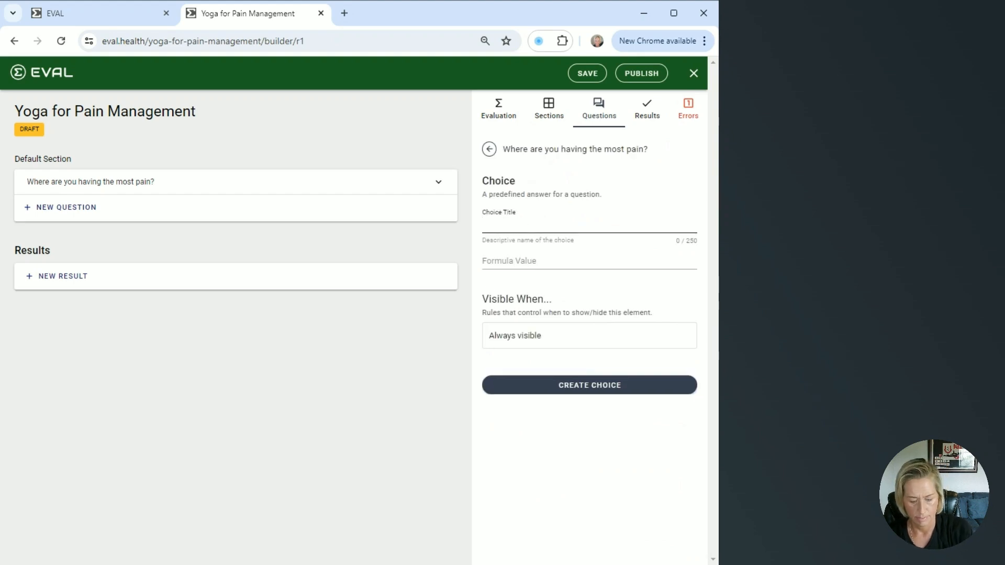
{"action": "type", "text": "Hip"}
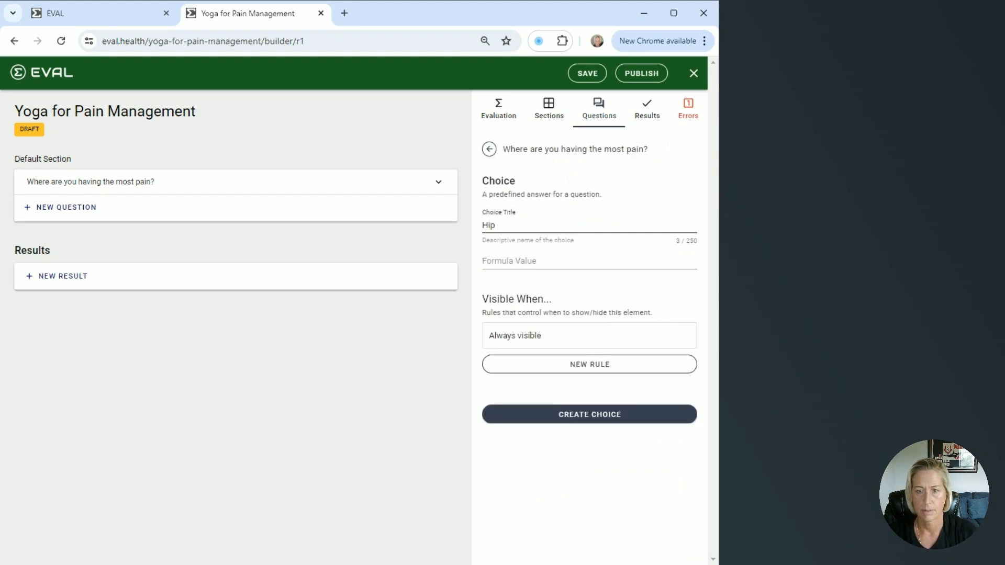
{"action": "left_click", "coordinate": [564, 415]}
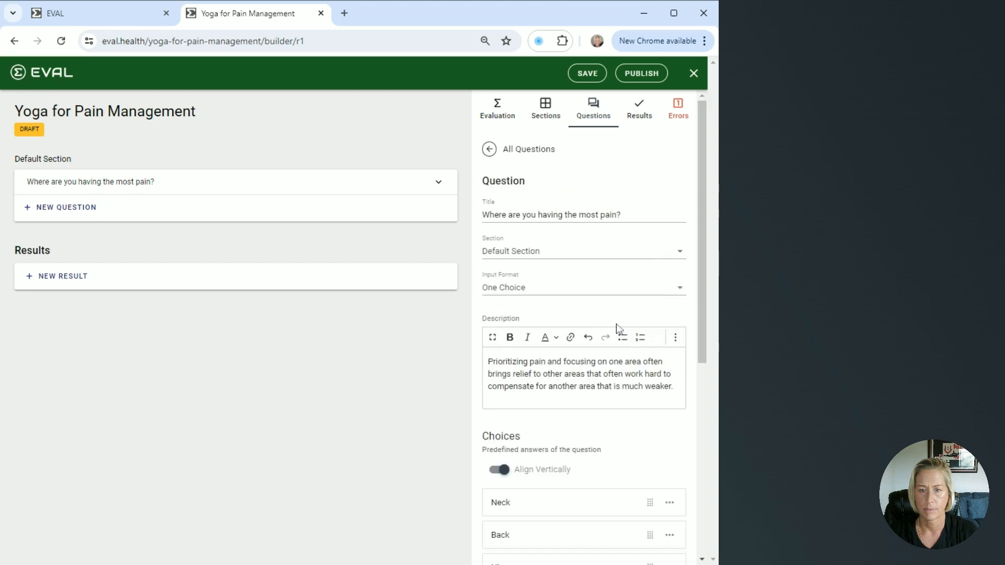
- Add a new question to the default section titled "Do you have full range of motion in your neck, back and hips?"
{"action": "scroll", "coordinate": [617, 325], "scroll_direction": "down", "scroll_amount": 7}
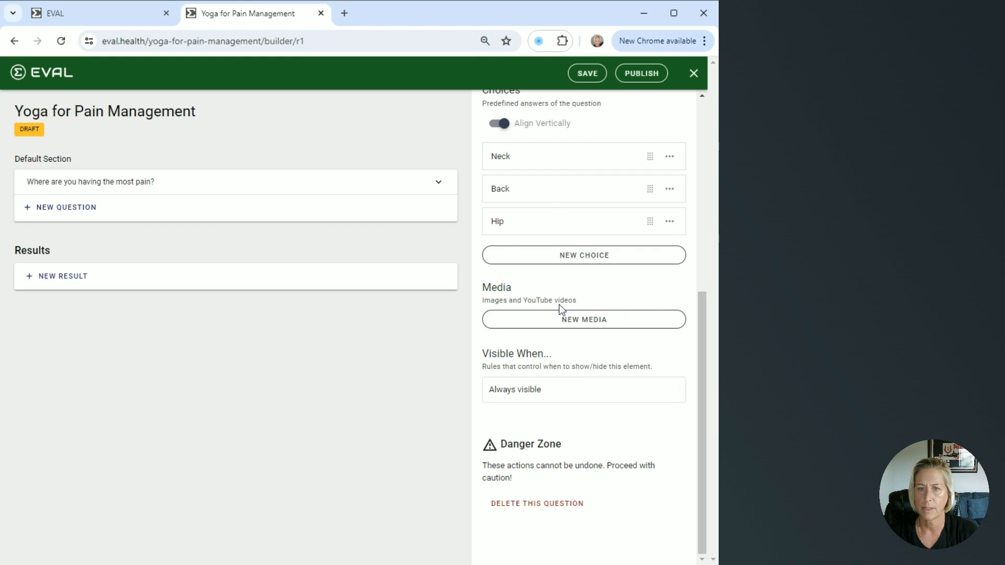
{"action": "scroll", "coordinate": [559, 304], "scroll_direction": "up", "scroll_amount": 2}
{"action": "scroll", "coordinate": [559, 305], "scroll_direction": "up", "scroll_amount": 4}
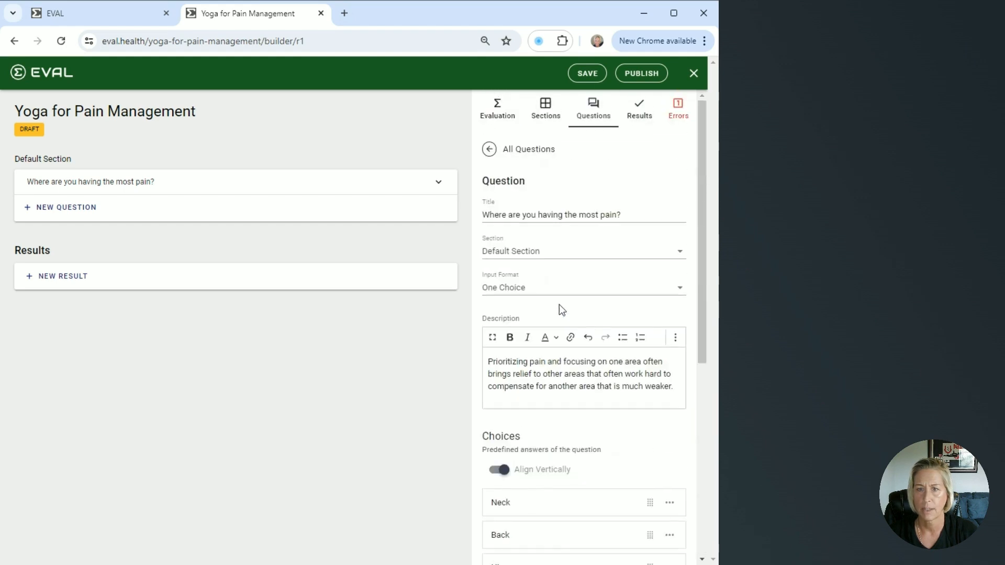
{"action": "left_click", "coordinate": [489, 150]}
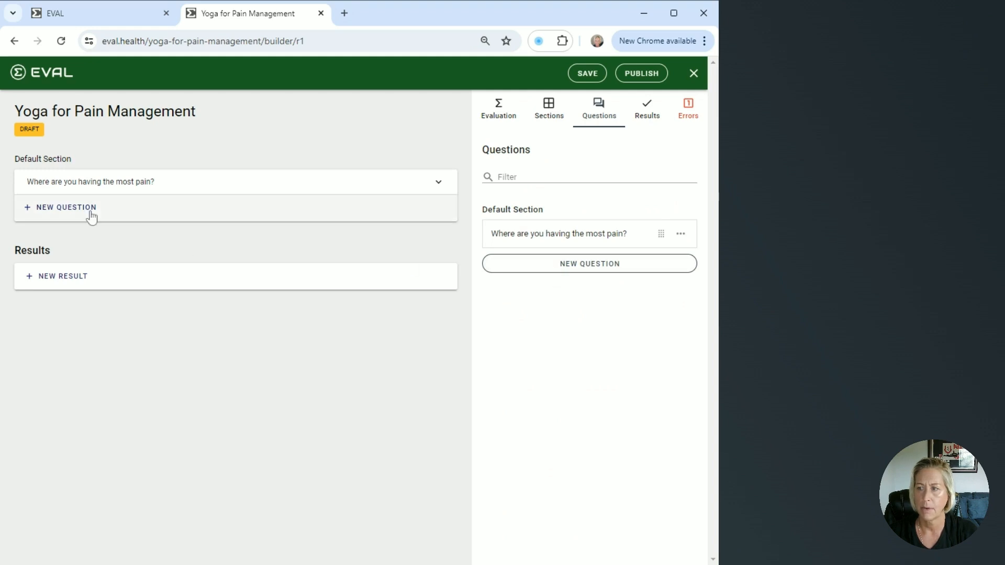
{"action": "left_click", "coordinate": [68, 209]}
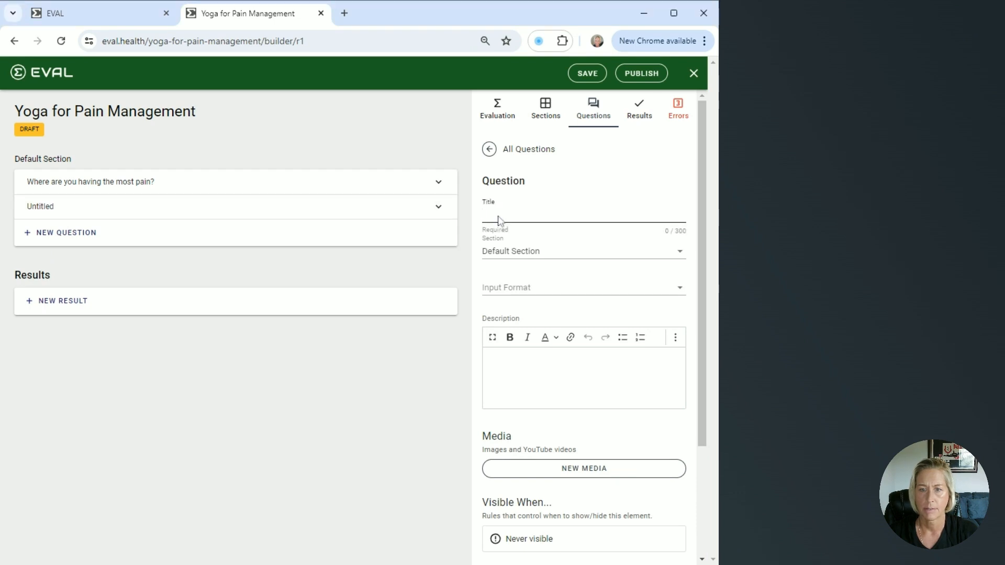
{"action": "type", "text": "Do you have full range of motion in your neck, back and hips?"}
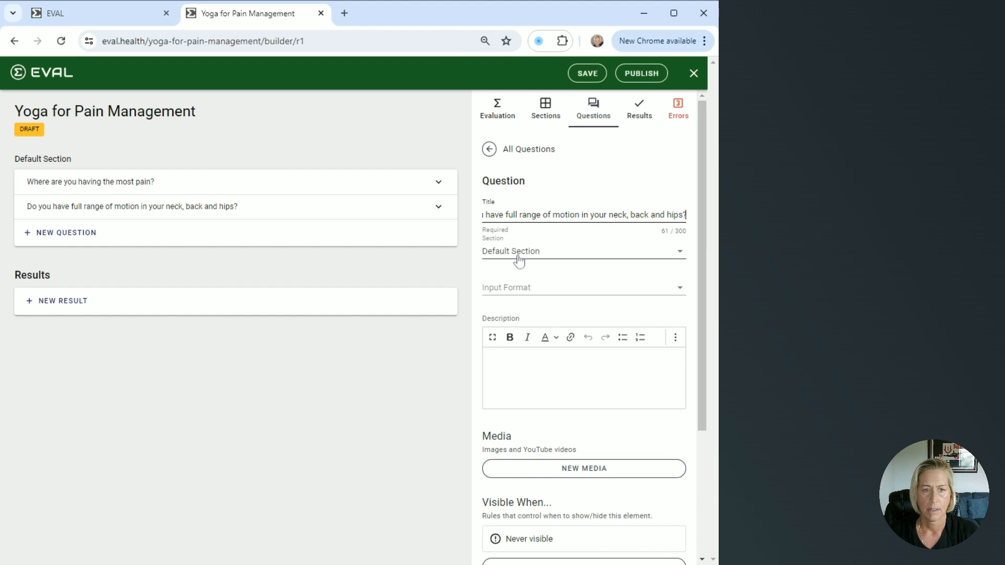
- Set the range-of-motion question's input format to One Choice and turn on Align Vertically
{"action": "left_click", "coordinate": [530, 293]}
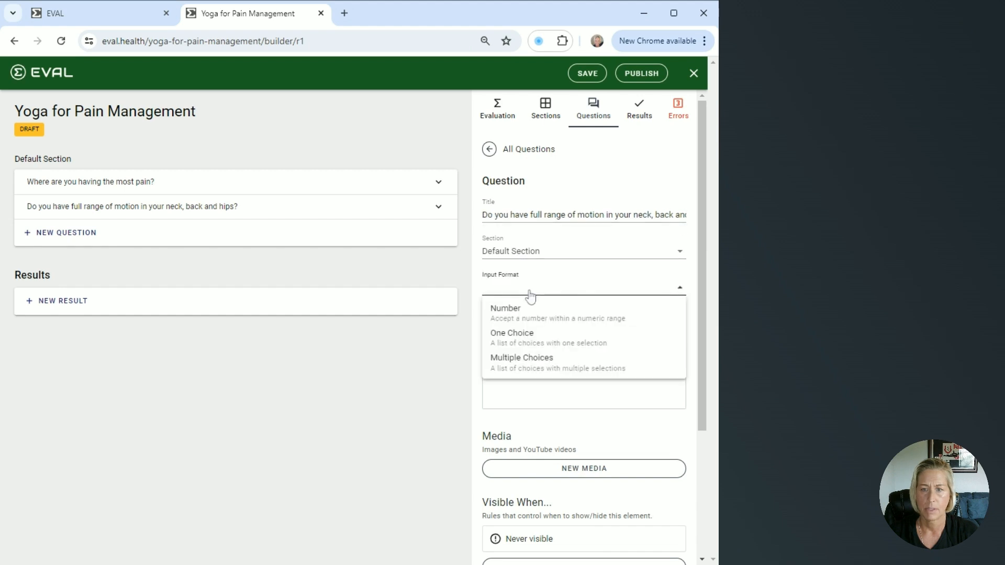
{"action": "left_click", "coordinate": [524, 342]}
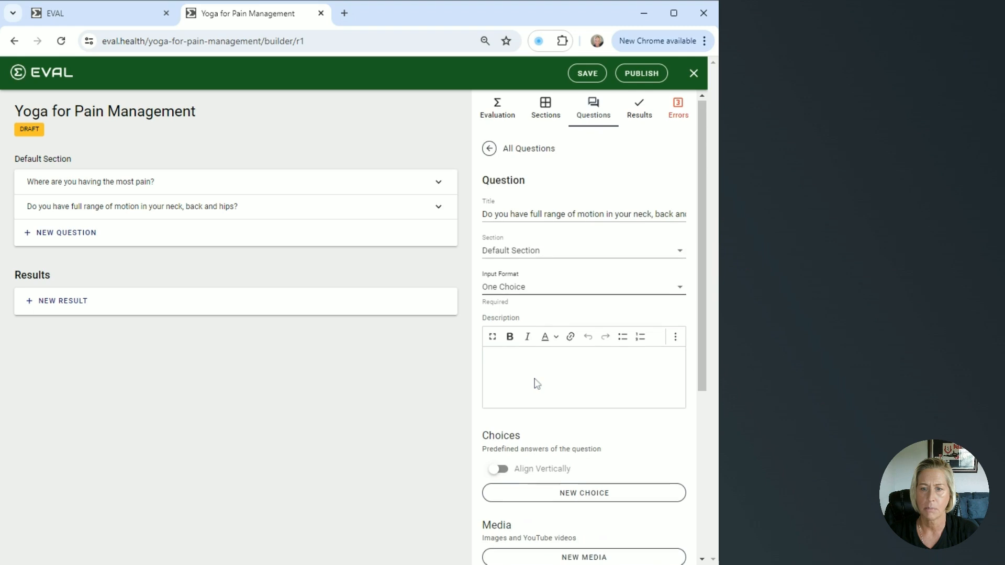
{"action": "scroll", "coordinate": [537, 383], "scroll_direction": "down", "scroll_amount": 2}
{"action": "left_click", "coordinate": [500, 341]}
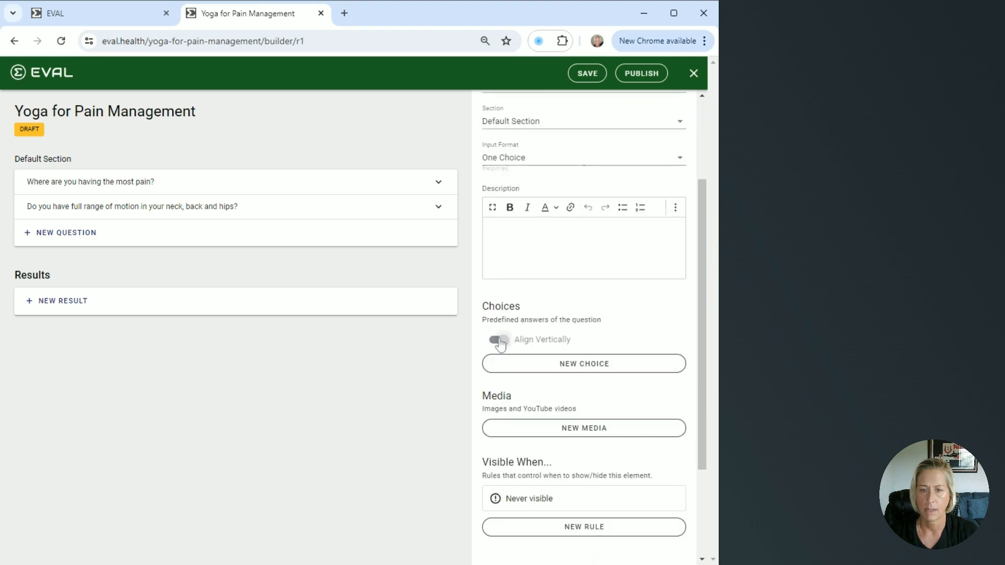
- Add two choices titled Yes and No to the range-of-motion question
{"action": "left_click", "coordinate": [619, 366]}
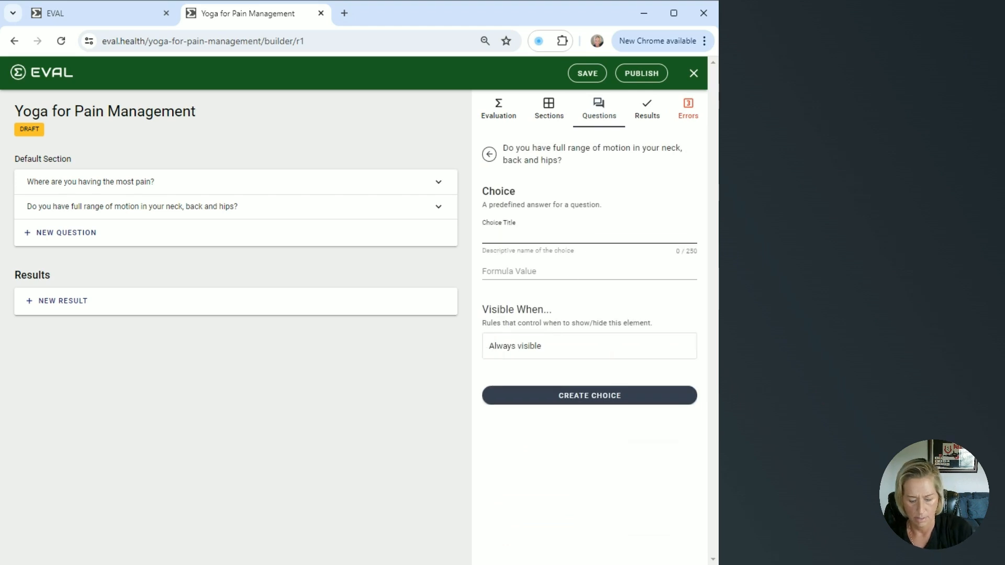
{"action": "type", "text": "Yes"}
{"action": "left_click", "coordinate": [601, 425]}
{"action": "scroll", "coordinate": [581, 403], "scroll_direction": "down", "scroll_amount": 2}
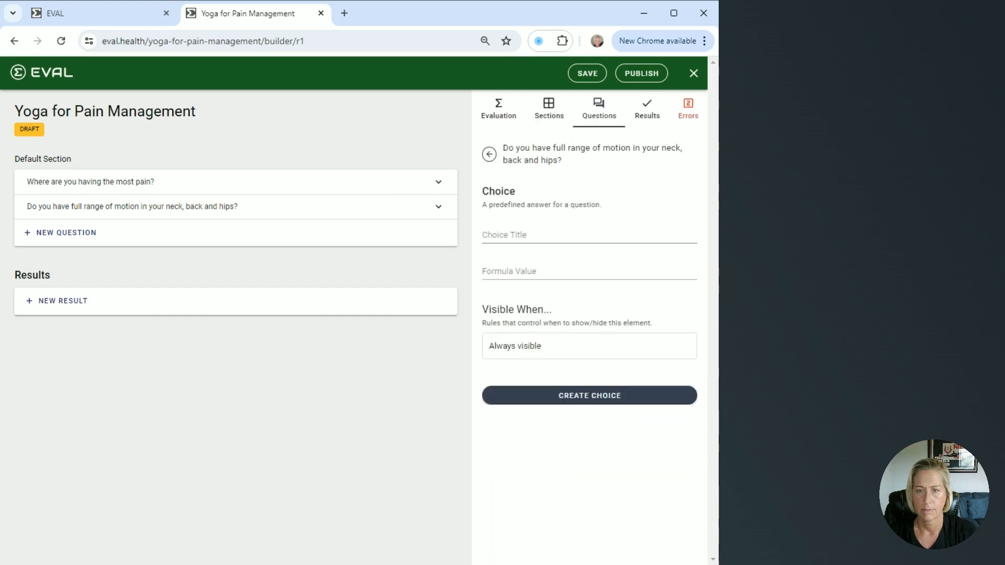
{"action": "left_click", "coordinate": [550, 236]}
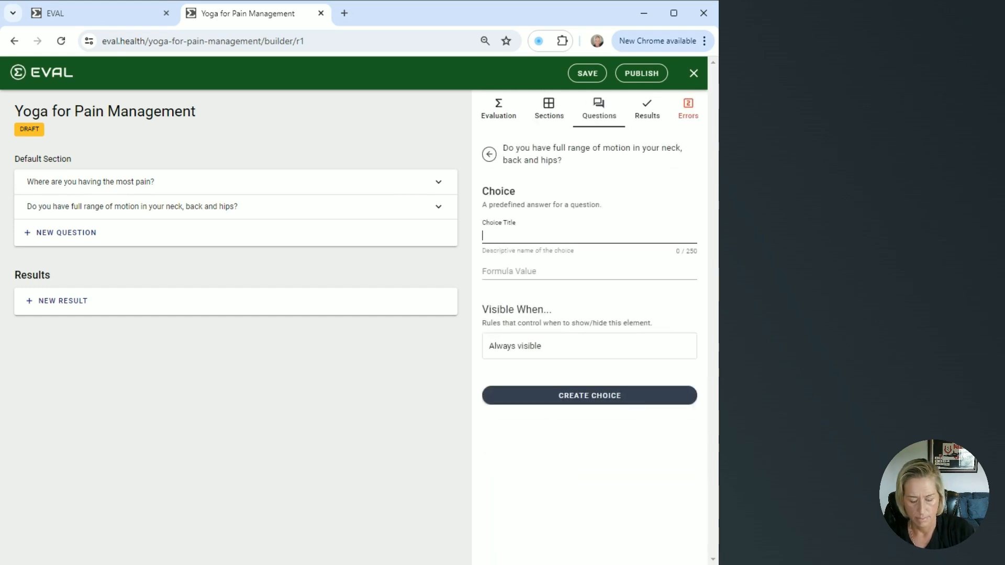
{"action": "type", "text": "No"}
{"action": "left_click", "coordinate": [569, 425]}
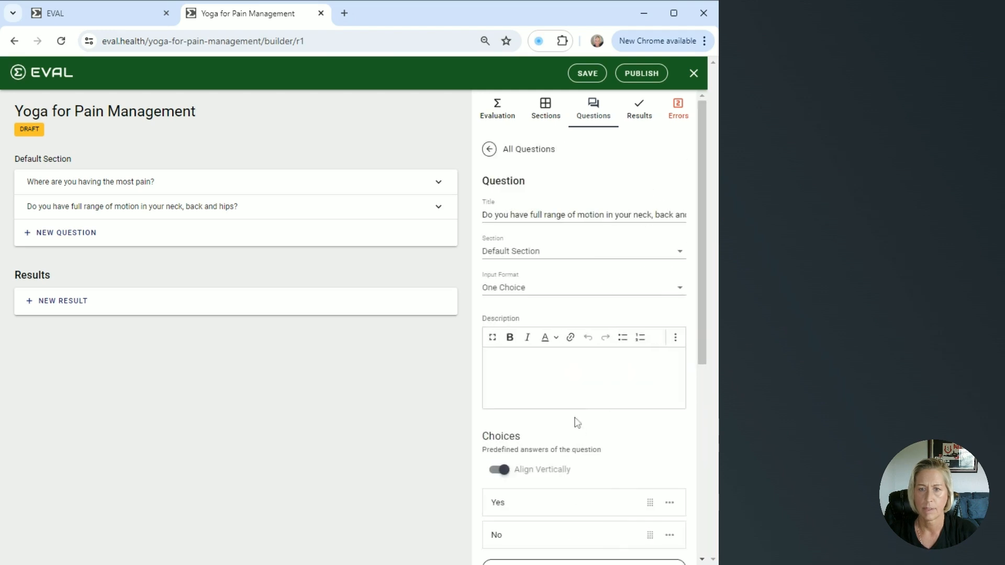
- Add a visibility rule to the range-of-motion question based on "Where are you having the most pain?"
{"action": "scroll", "coordinate": [574, 421], "scroll_direction": "down", "scroll_amount": 4}
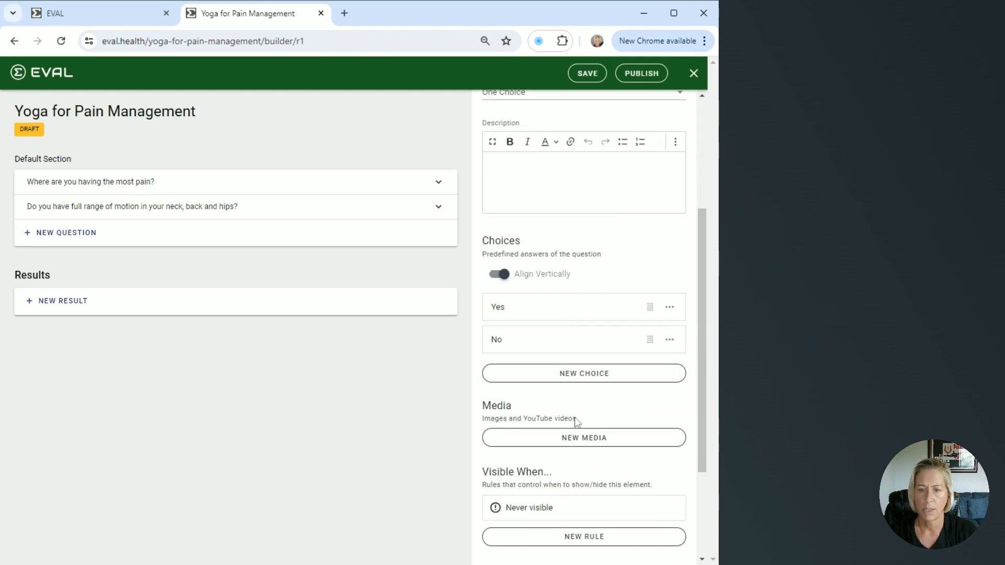
{"action": "scroll", "coordinate": [577, 422], "scroll_direction": "down", "scroll_amount": 3}
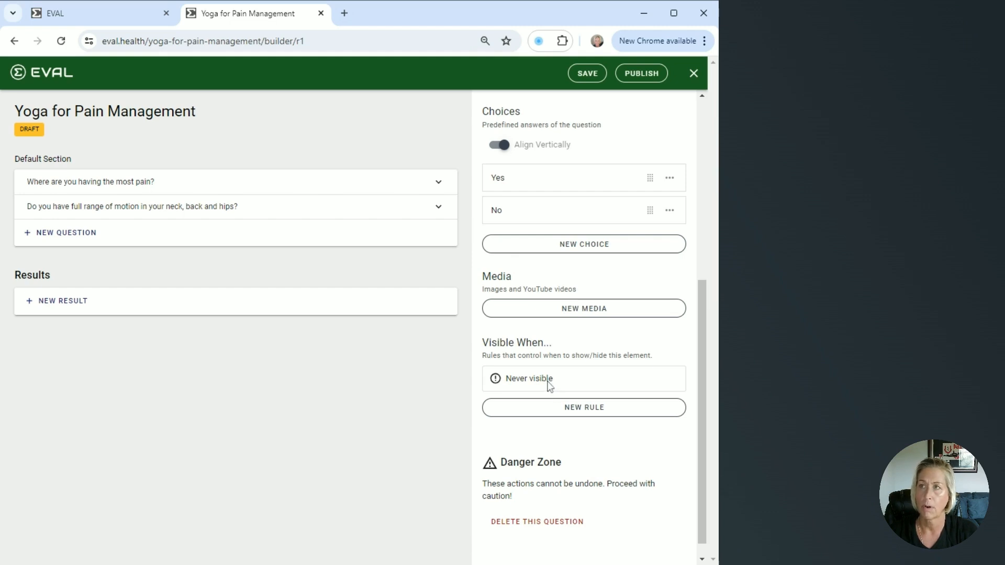
{"action": "left_click", "coordinate": [584, 409]}
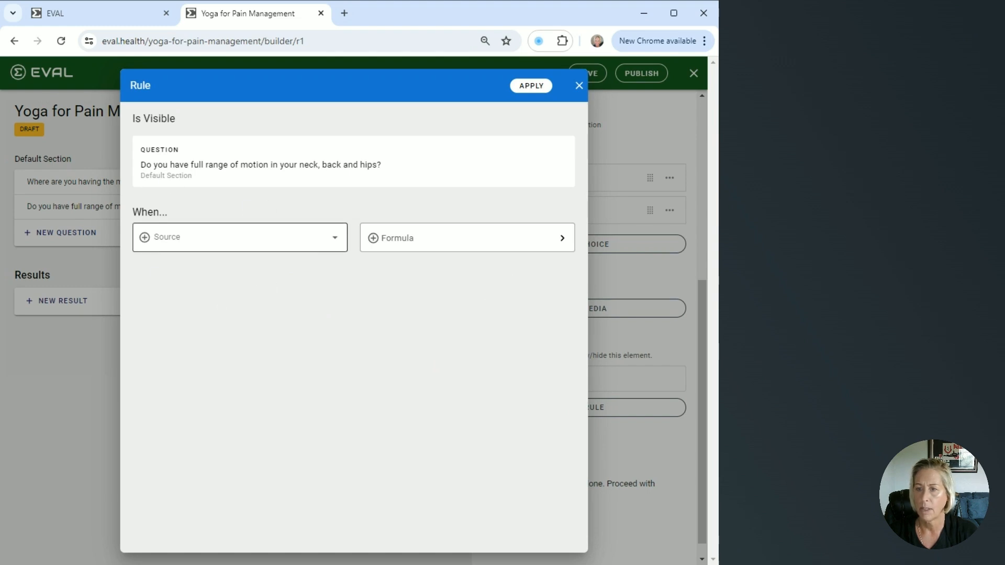
{"action": "left_click", "coordinate": [335, 246]}
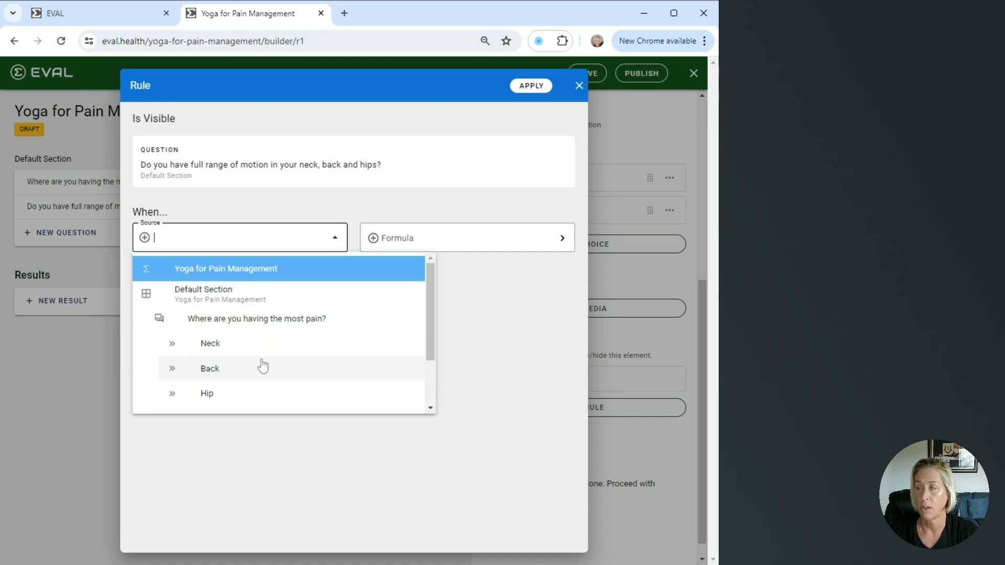
{"action": "scroll", "coordinate": [262, 366], "scroll_direction": "down", "scroll_amount": 2}
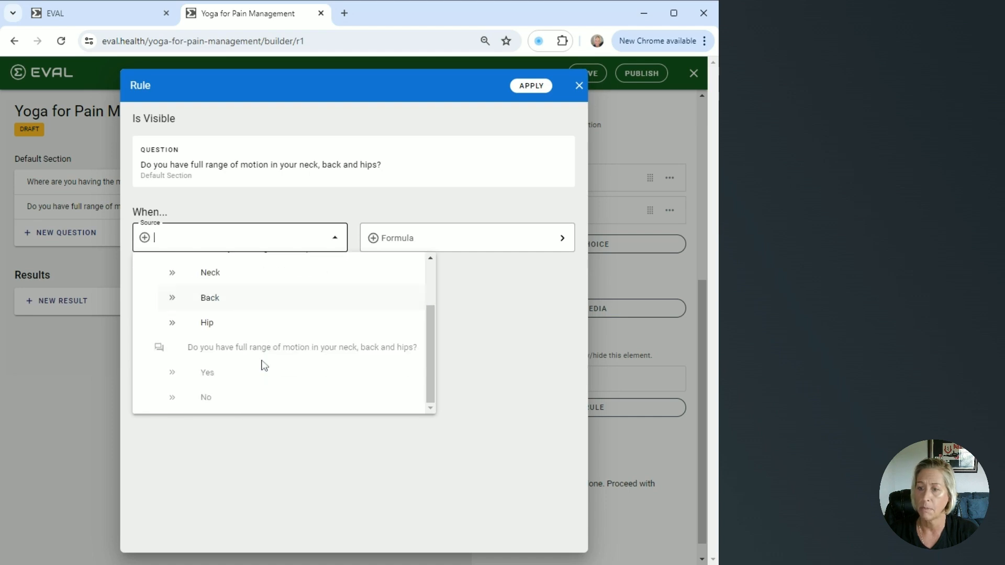
{"action": "scroll", "coordinate": [263, 366], "scroll_direction": "up", "scroll_amount": 2}
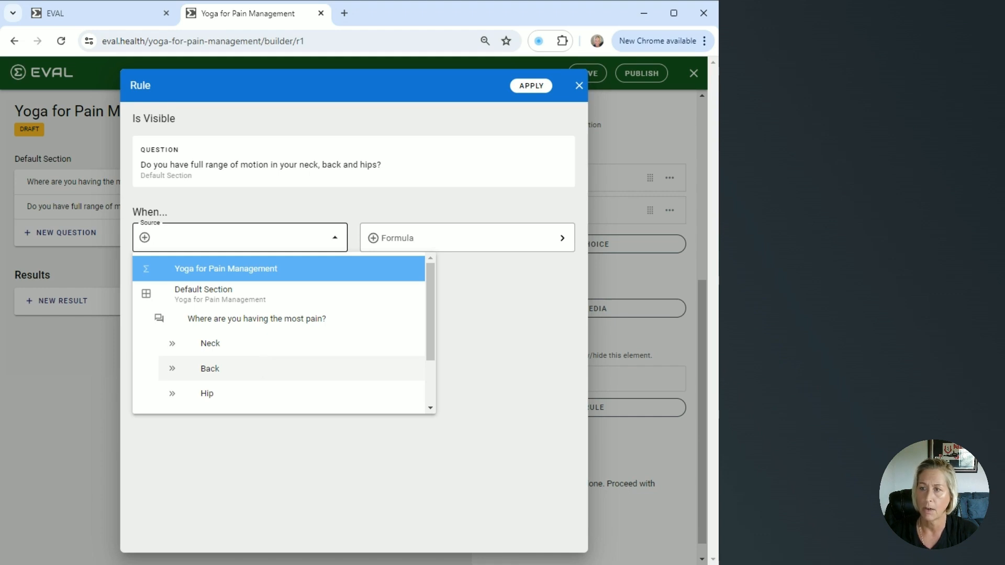
{"action": "left_click", "coordinate": [277, 330]}
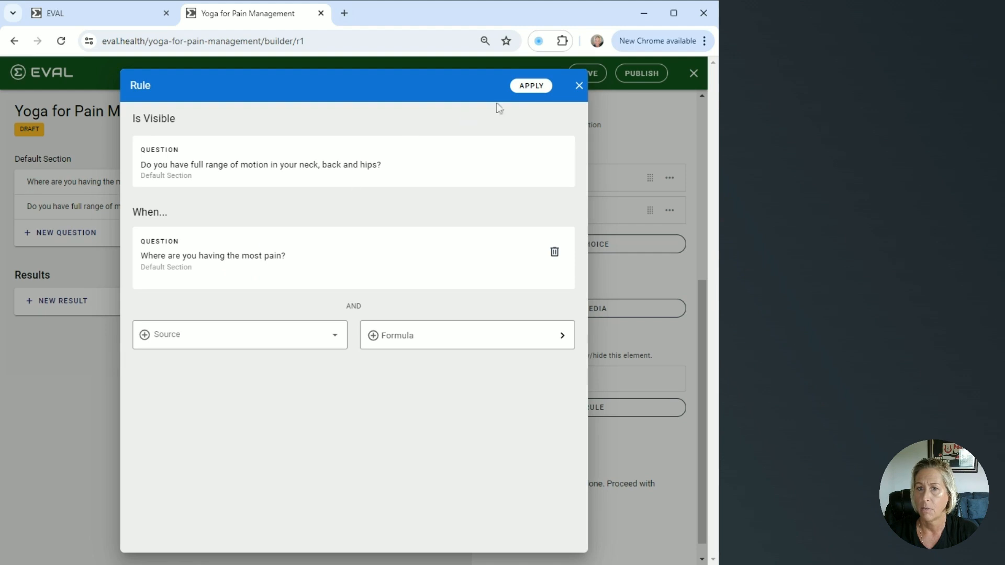
{"action": "left_click", "coordinate": [524, 90]}
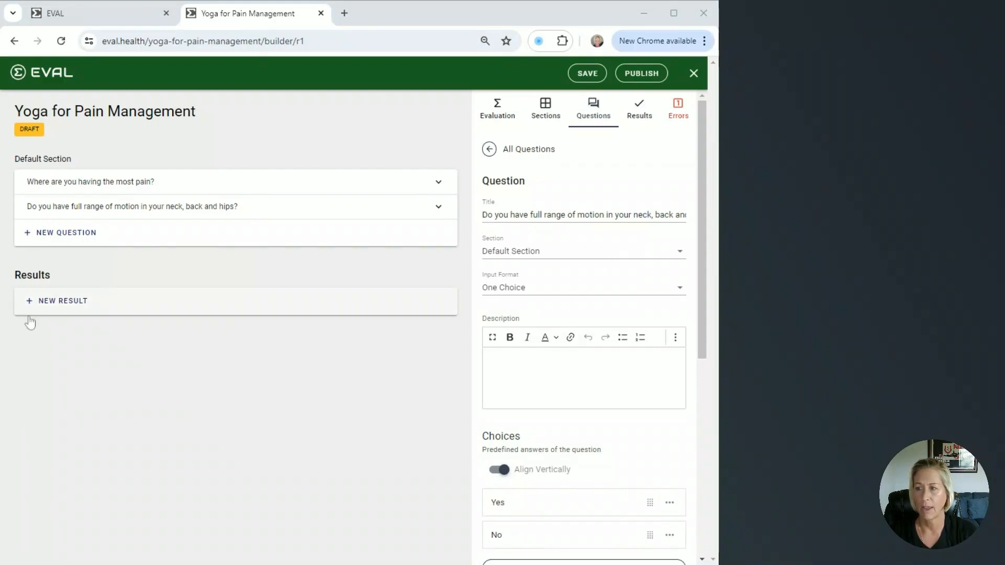
- Add a new result titled Yoga Poses for Back Pain with the Information format
{"action": "left_click", "coordinate": [61, 304]}
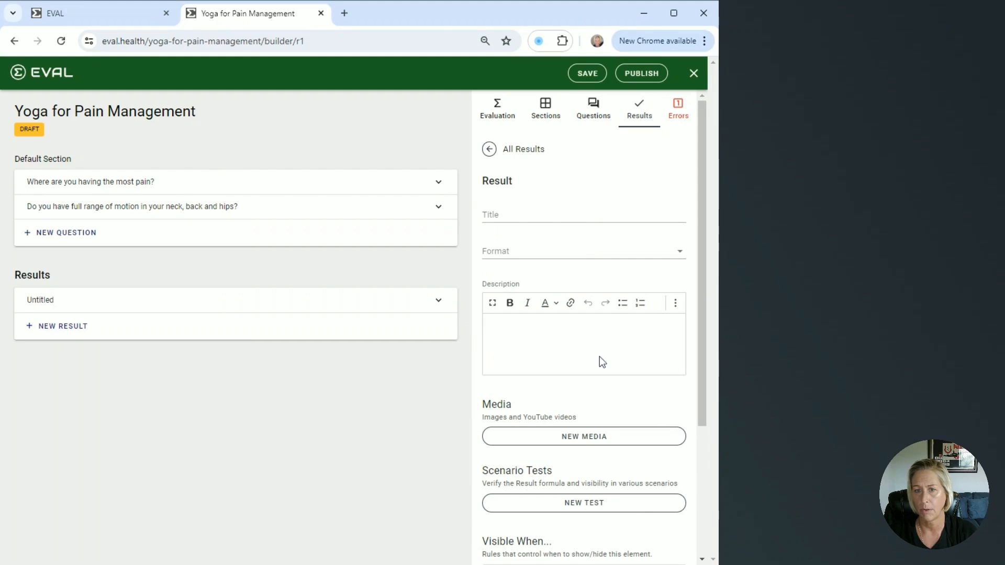
{"action": "left_click", "coordinate": [498, 215]}
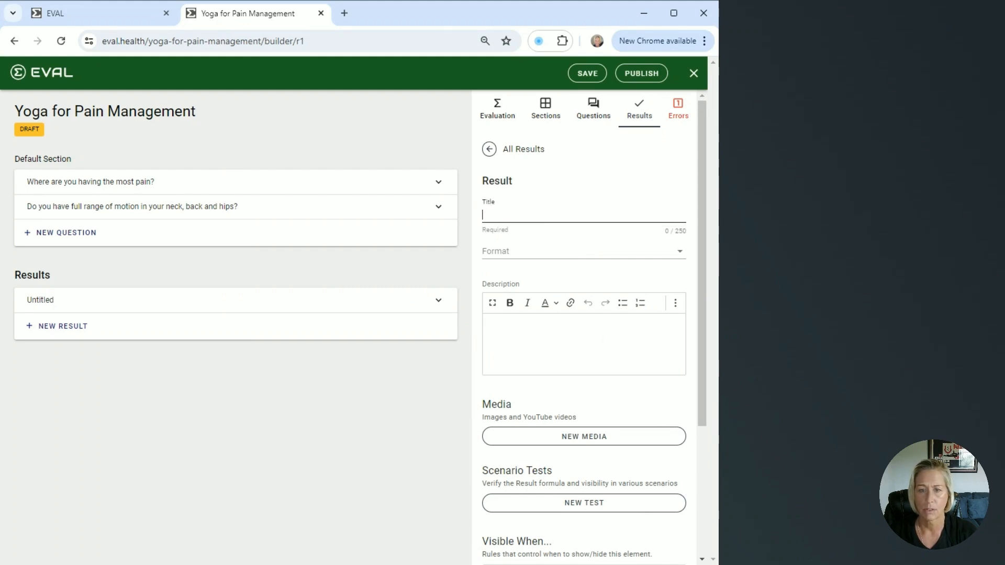
{"action": "type", "text": "Yoga Poses for Back Pain"}
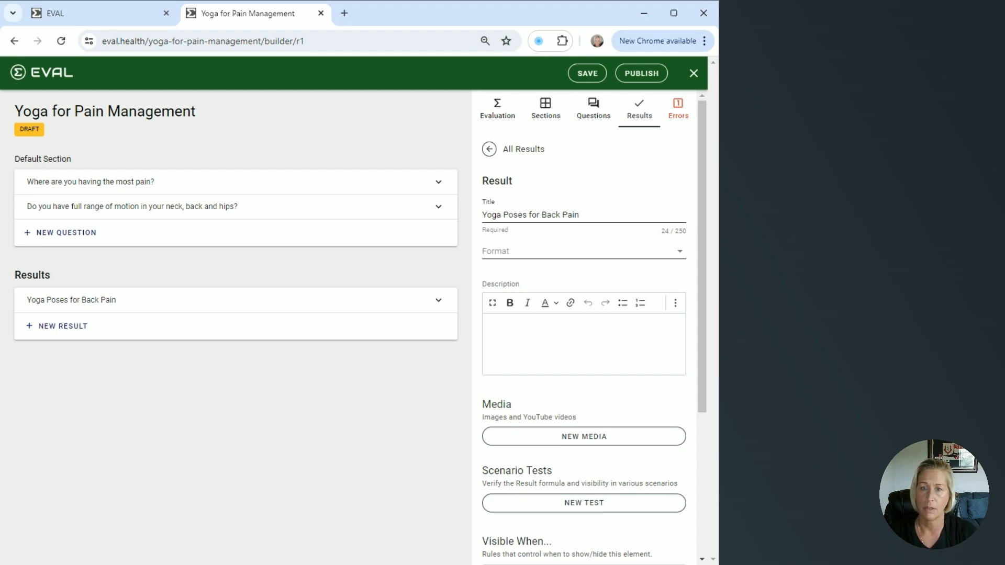
{"action": "left_click", "coordinate": [536, 257]}
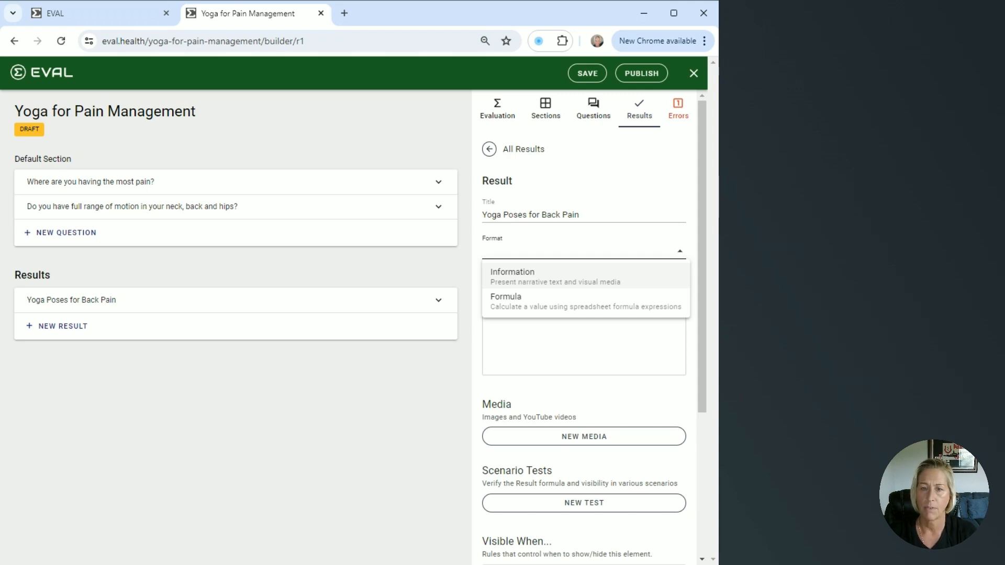
{"action": "left_click", "coordinate": [605, 283]}
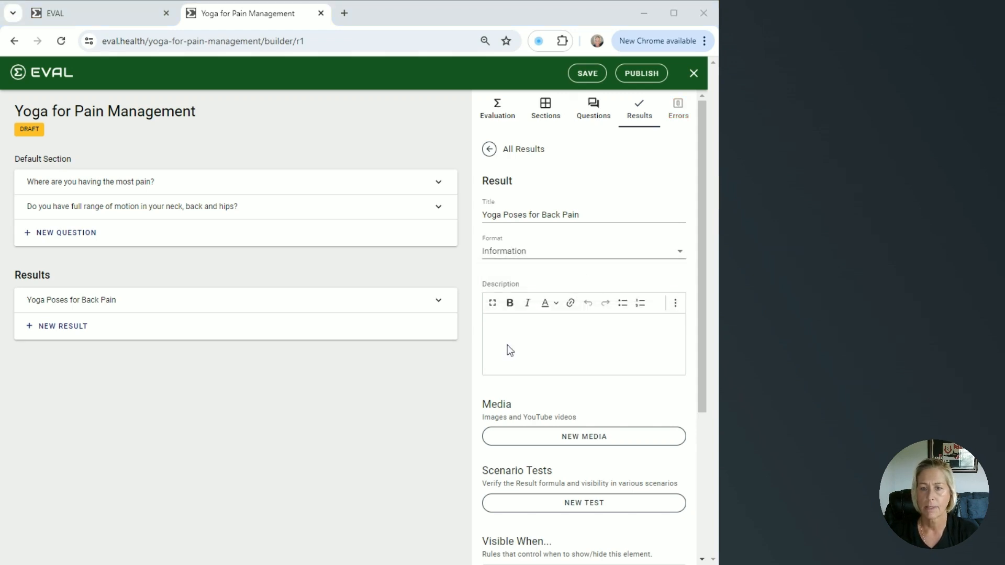
{"action": "left_click", "coordinate": [503, 324]}
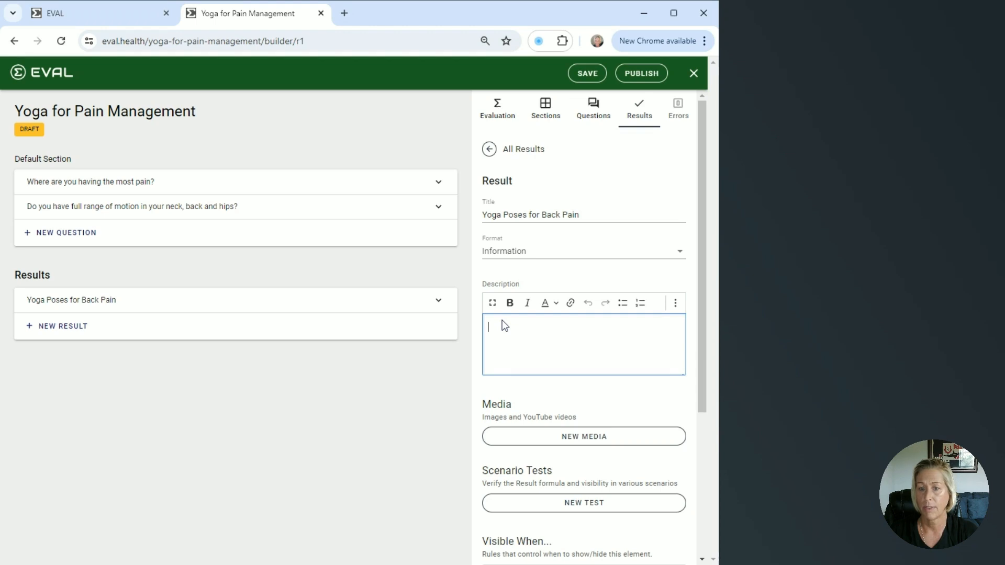
- Paste the result description listing poses useful for back pain: Cat-cow, Lotus and Triangle
{"action": "type", "text": "These poses may be useful in treating back pain Cat-cow Lotus Triangle"}
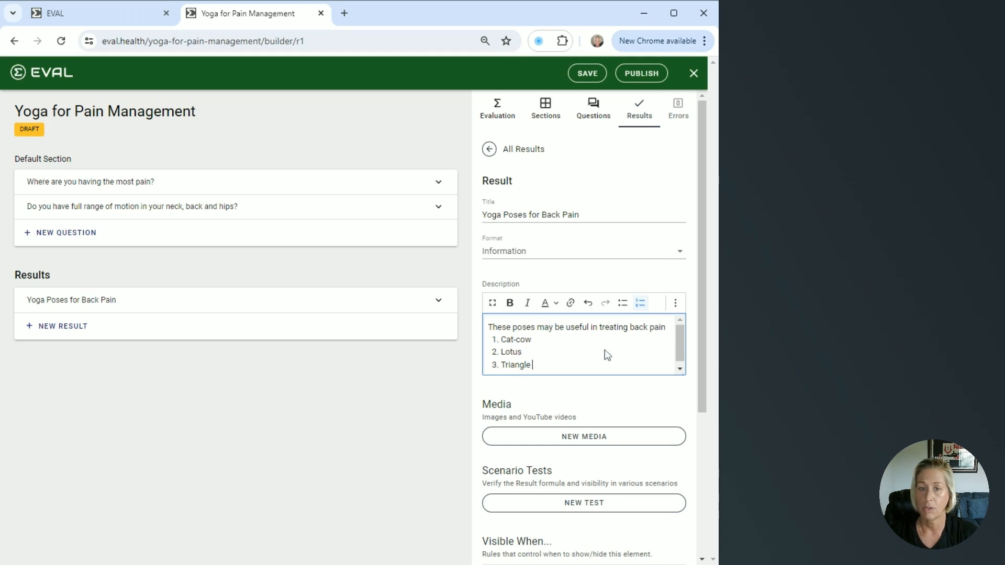
{"action": "scroll", "coordinate": [607, 352], "scroll_direction": "down", "scroll_amount": 1}
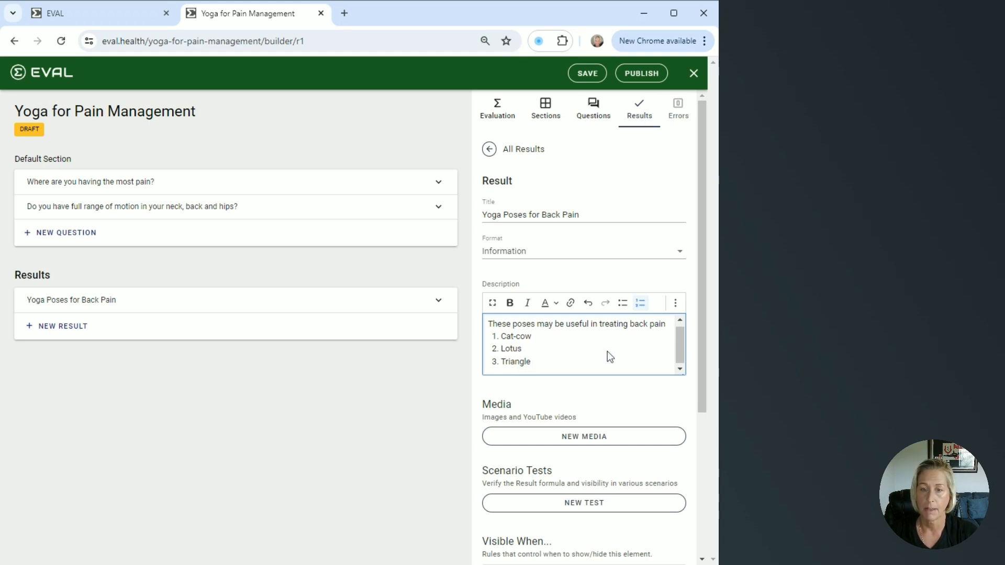
- Add a YouTube media item titled Cat-Cow with author Back Intelligence, its author link and the video URL
{"action": "left_click", "coordinate": [578, 442]}
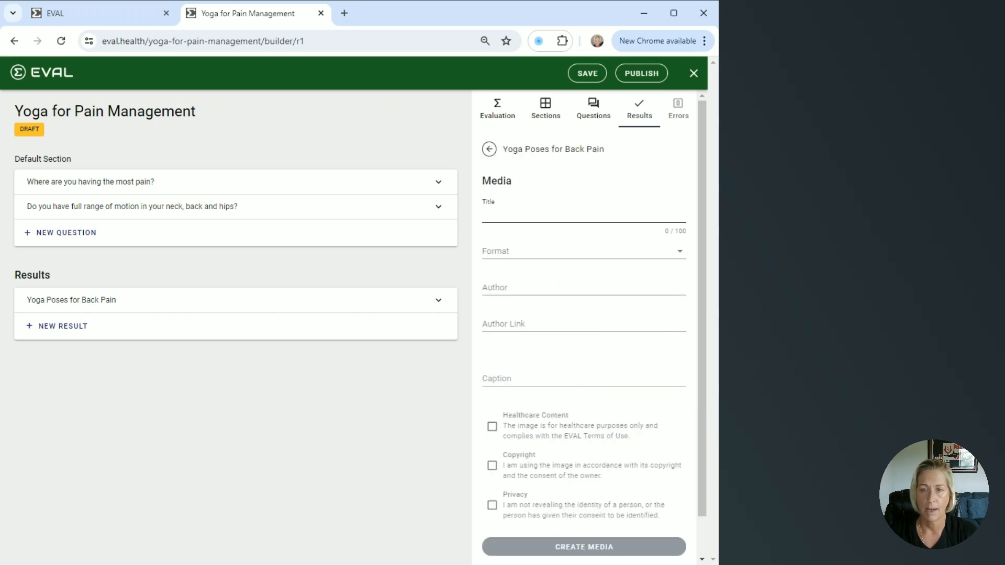
{"action": "type", "text": "Cat-Cow"}
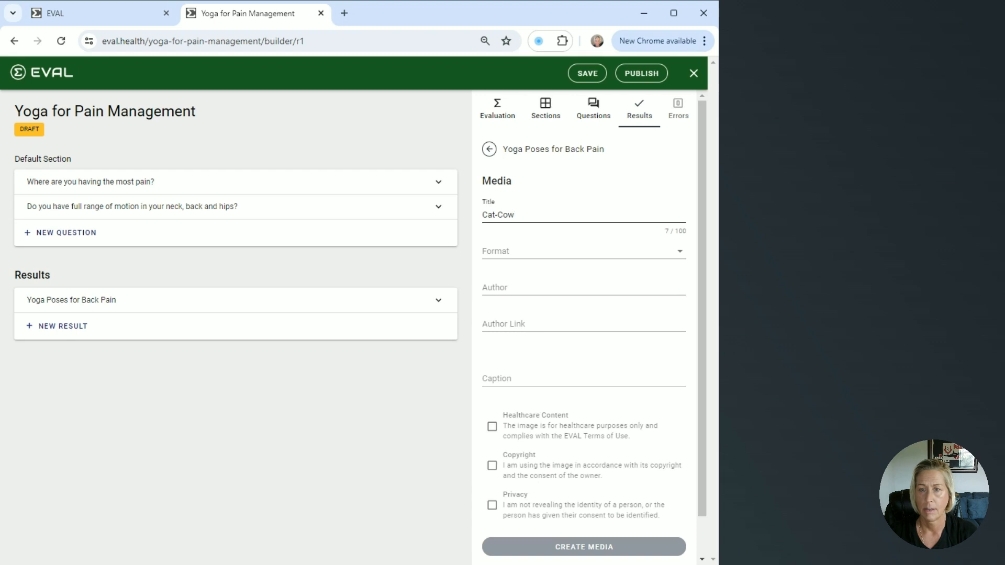
{"action": "left_click", "coordinate": [676, 255]}
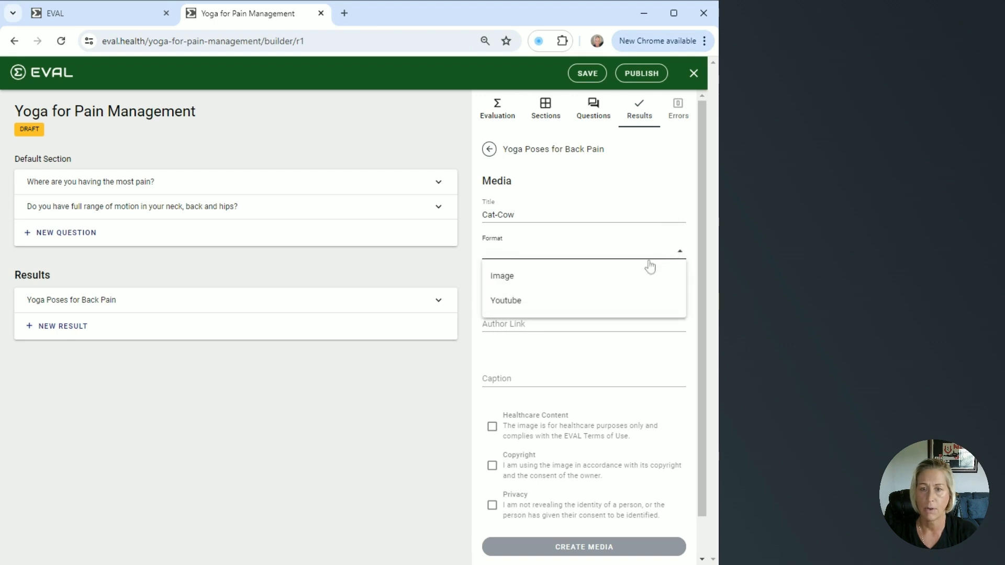
{"action": "left_click", "coordinate": [522, 307]}
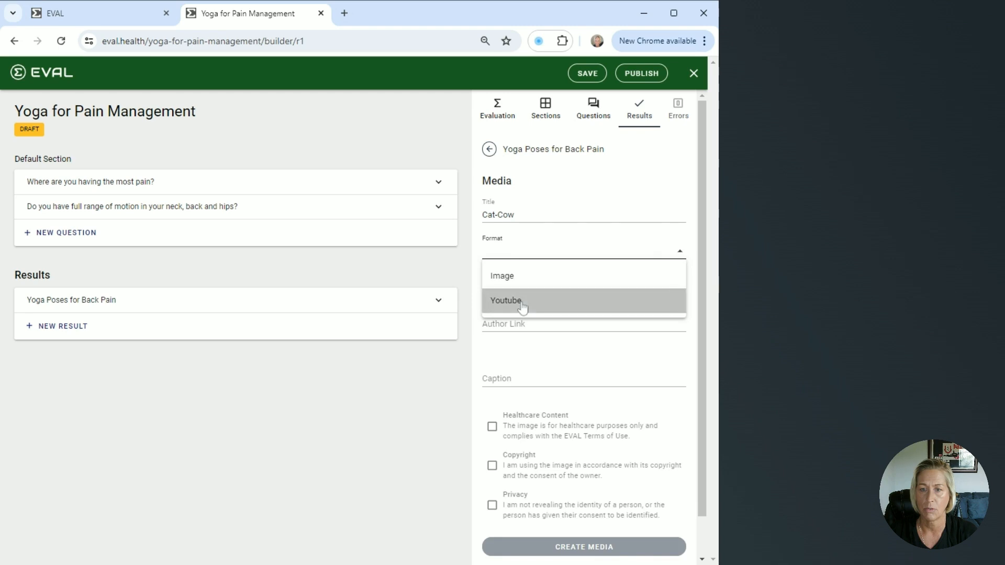
{"action": "left_click", "coordinate": [502, 286]}
{"action": "type", "text": "Back Intelligence"}
{"action": "key", "text": "Tab"}
{"action": "type", "text": "https://www.youtube.com/@BackIntelligence"}
{"action": "key", "text": "Tab"}
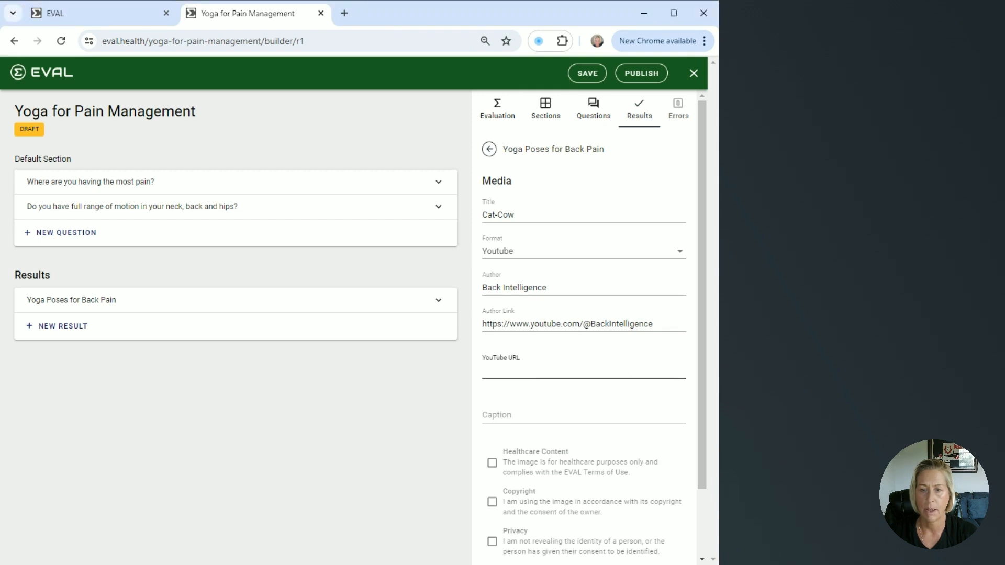
{"action": "type", "text": "https://www.youtube.com/watch?v=tT00XNqJ3uA"}
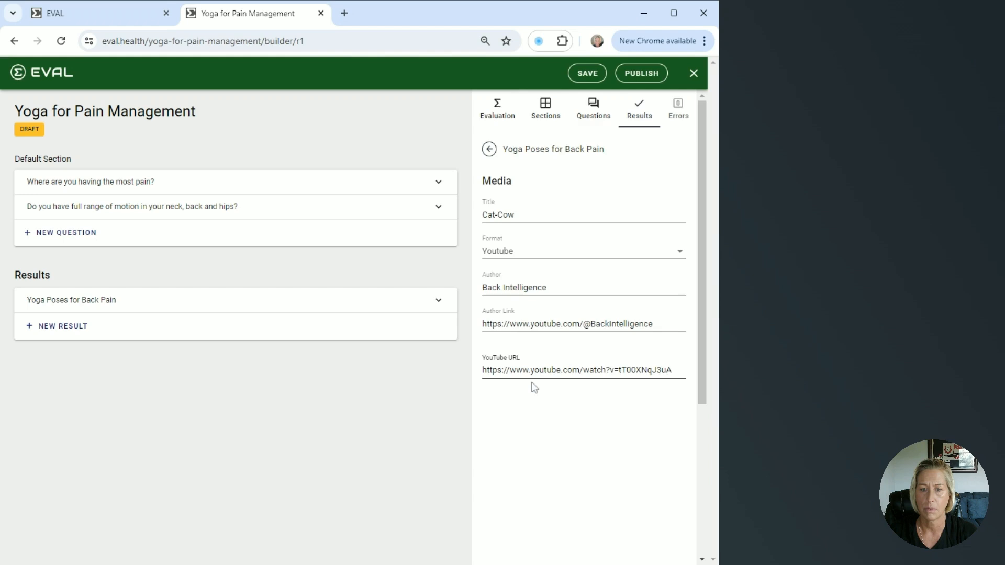
- Caption the media Cat-Cow Pose Demonstration, accept the healthcare, copyright and privacy statements, and create it
{"action": "scroll", "coordinate": [534, 387], "scroll_direction": "down", "scroll_amount": 1}
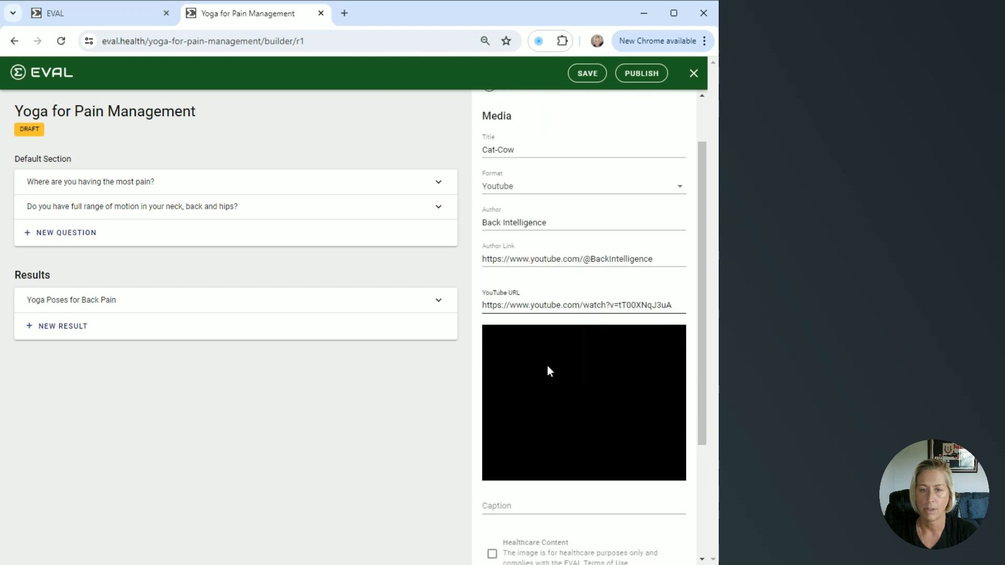
{"action": "scroll", "coordinate": [548, 366], "scroll_direction": "down", "scroll_amount": 1}
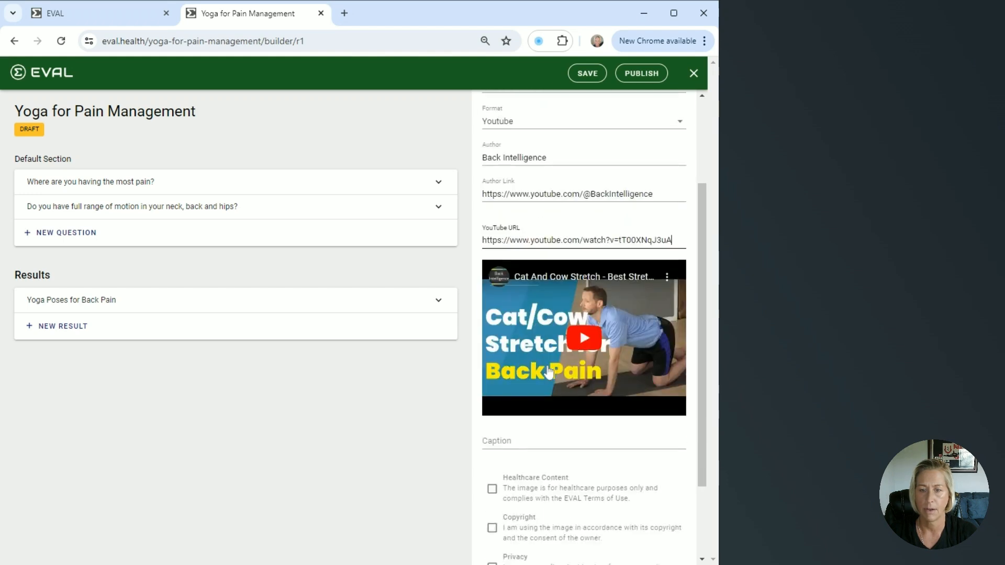
{"action": "scroll", "coordinate": [548, 372], "scroll_direction": "down", "scroll_amount": 2}
{"action": "left_click", "coordinate": [493, 387]}
{"action": "left_click", "coordinate": [492, 424]}
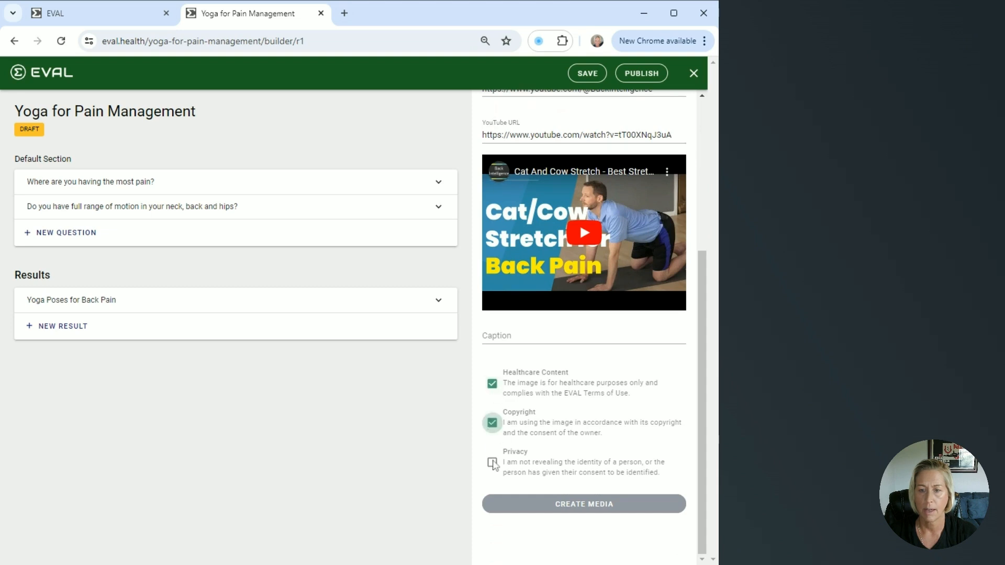
{"action": "left_click", "coordinate": [492, 464]}
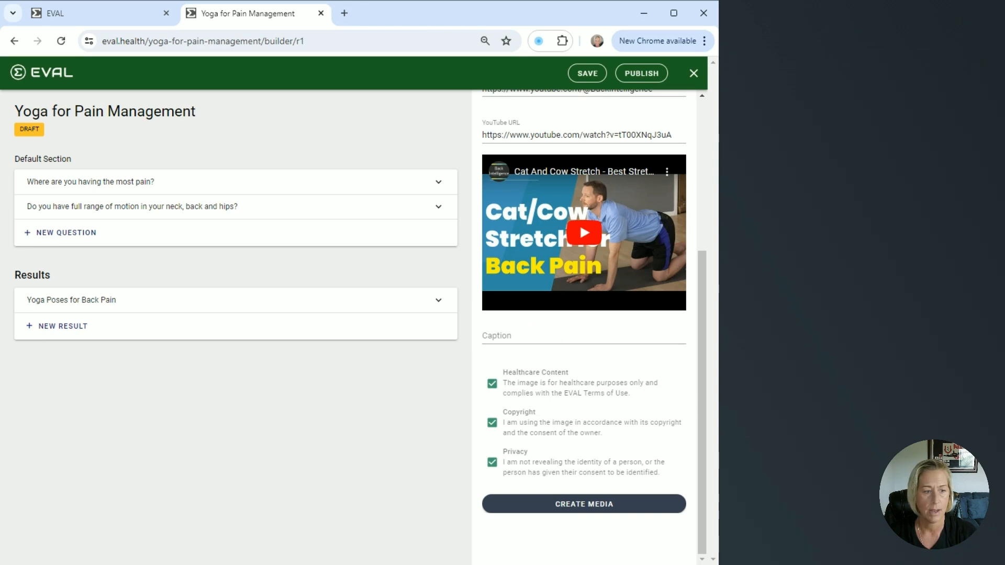
{"action": "left_click", "coordinate": [584, 336]}
{"action": "type", "text": "Cat-Cow Pose Demonstration"}
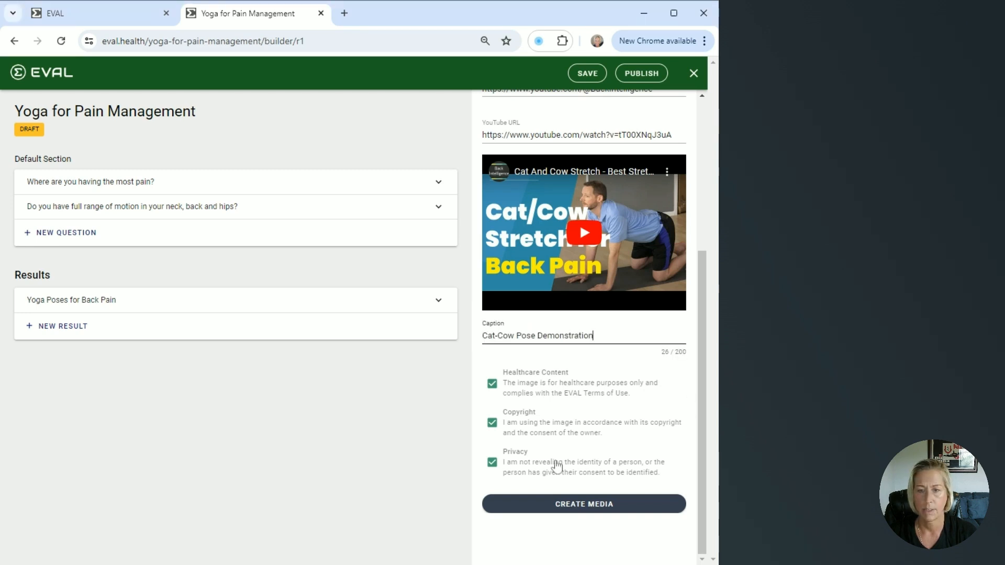
{"action": "left_click", "coordinate": [584, 505]}
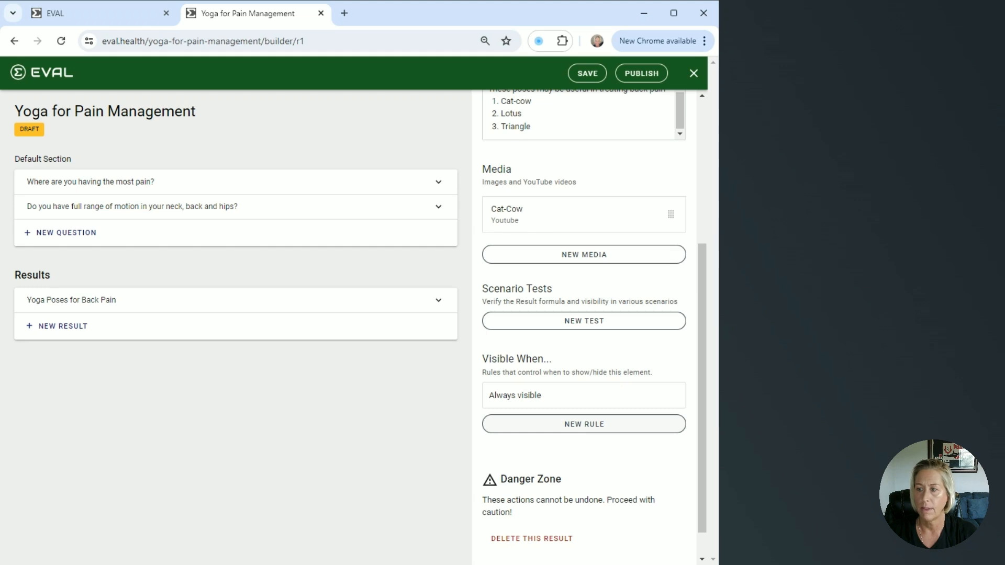
- Add a visibility rule showing the result when the most-pain answer is Back
{"action": "left_click", "coordinate": [584, 426]}
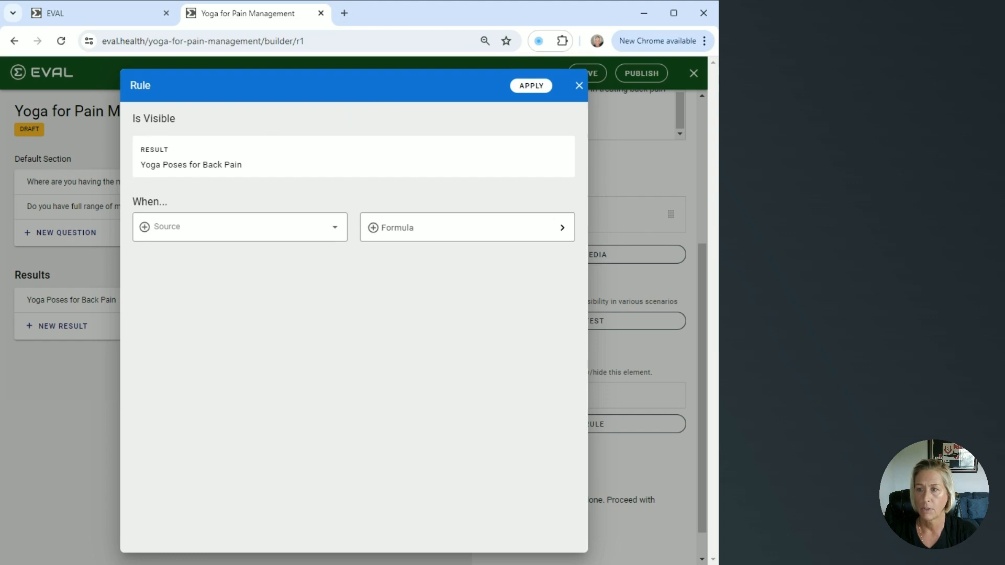
{"action": "left_click", "coordinate": [336, 230]}
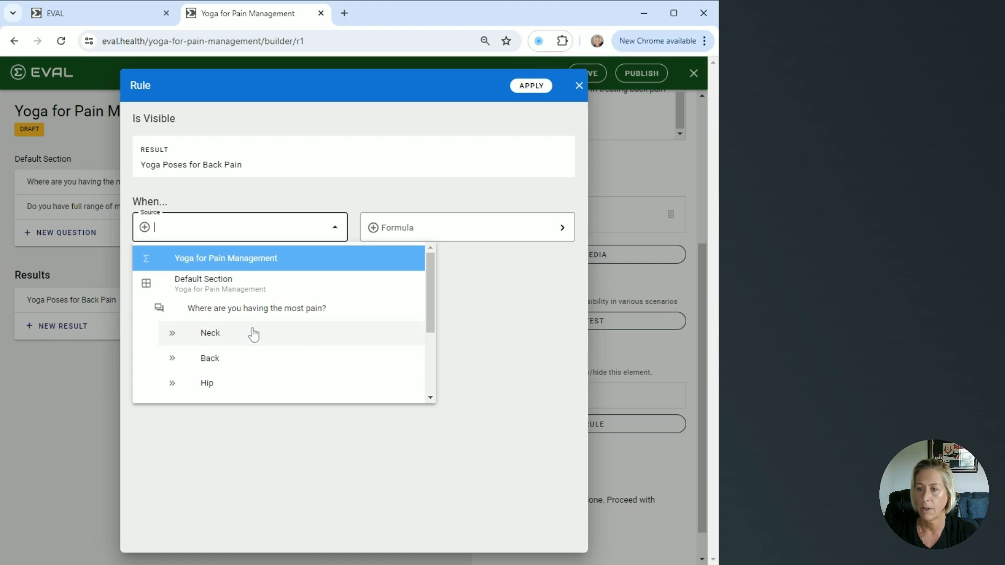
{"action": "left_click", "coordinate": [210, 358]}
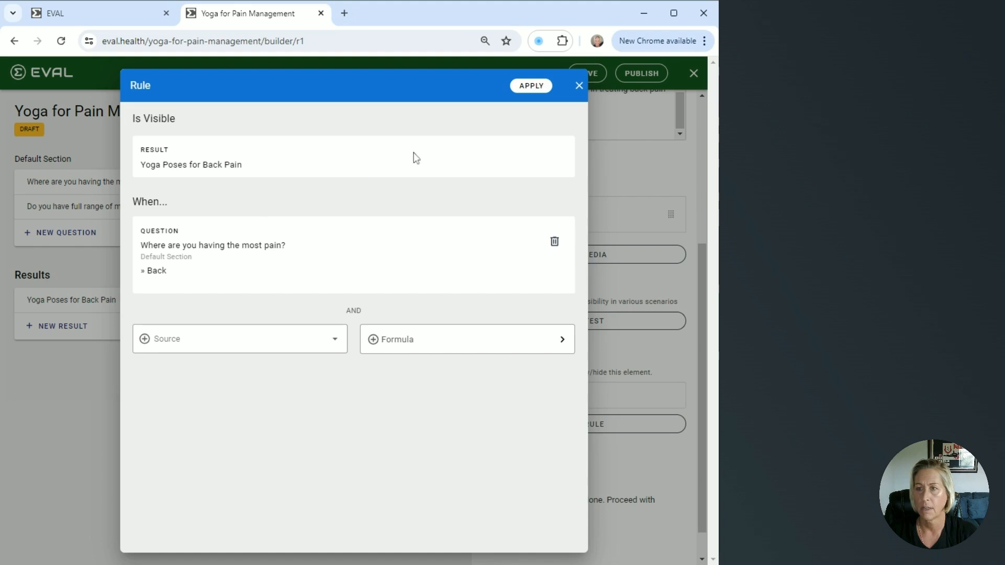
{"action": "left_click", "coordinate": [533, 92]}
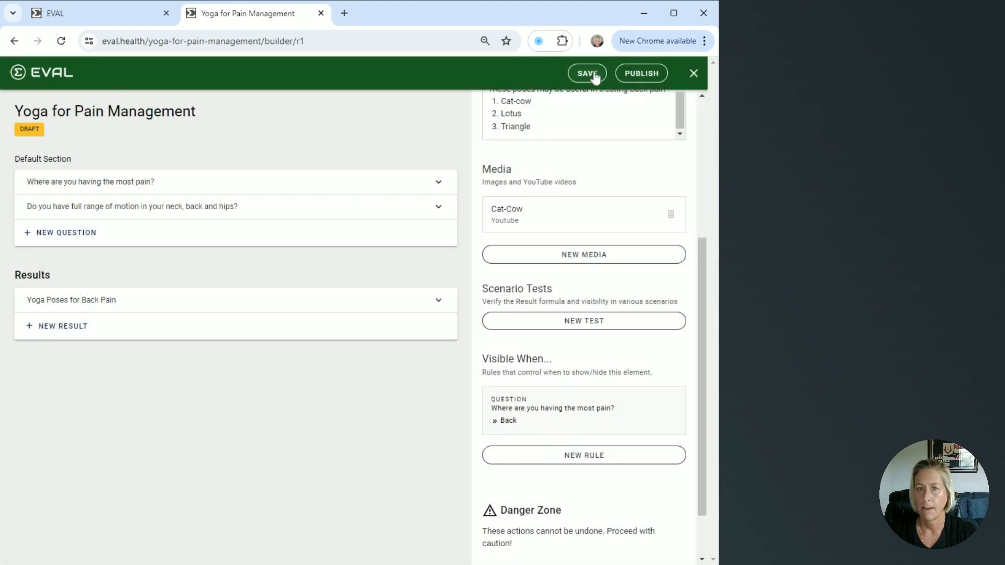
- Save the evaluation and expand the Yoga Poses for Back Pain result preview
{"action": "left_click", "coordinate": [594, 77]}
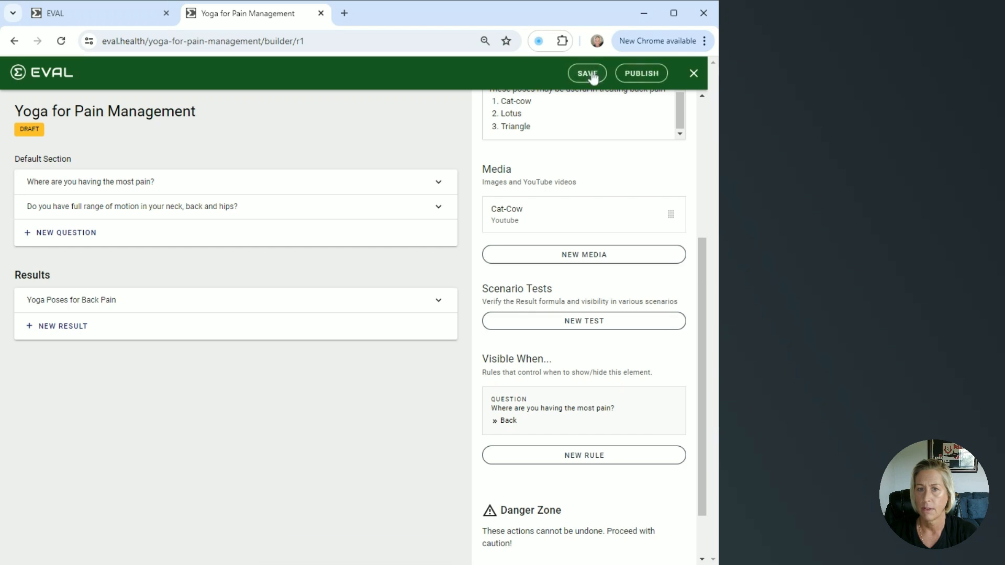
{"action": "left_click", "coordinate": [438, 302]}
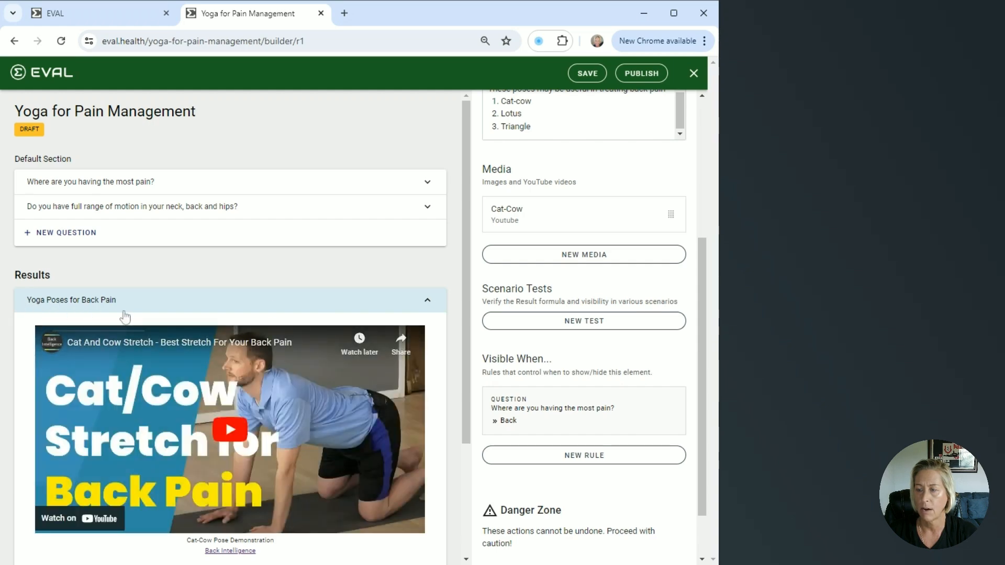
{"action": "scroll", "coordinate": [129, 316], "scroll_direction": "down", "scroll_amount": 3}
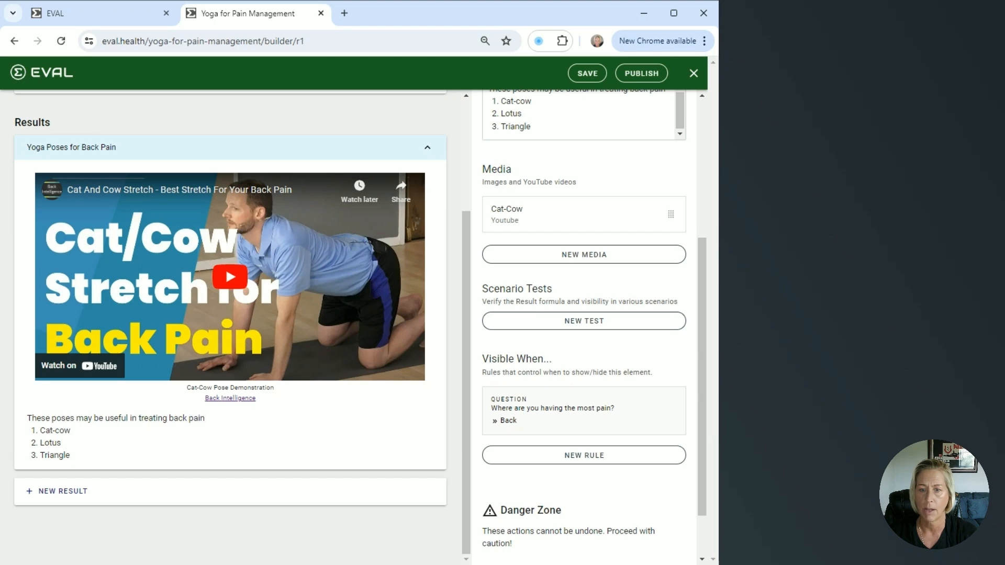
{"action": "scroll", "coordinate": [262, 409], "scroll_direction": "up", "scroll_amount": 1}
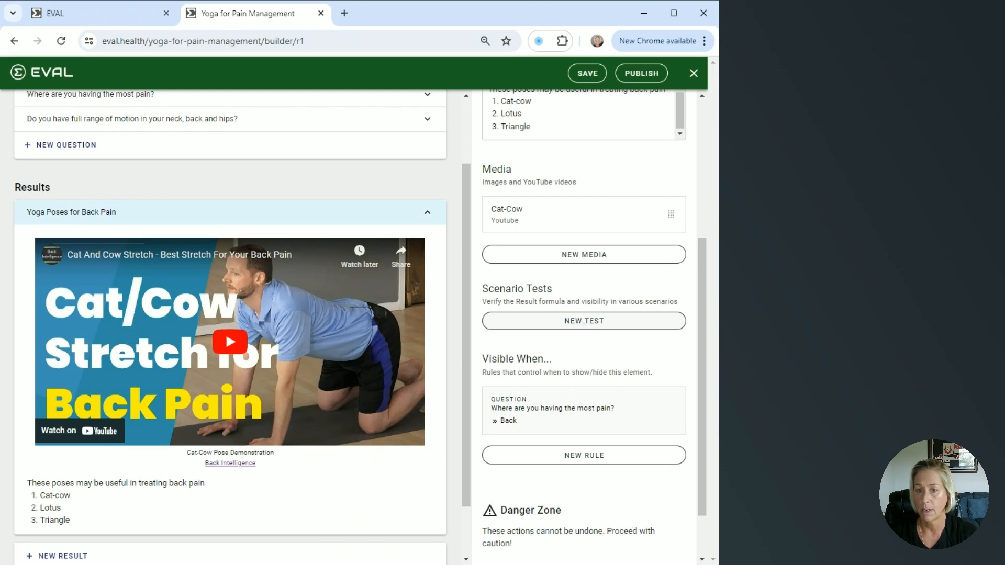
- Create a scenario test titled Back Pain answering Back and Yes, and apply it
{"action": "left_click", "coordinate": [582, 323]}
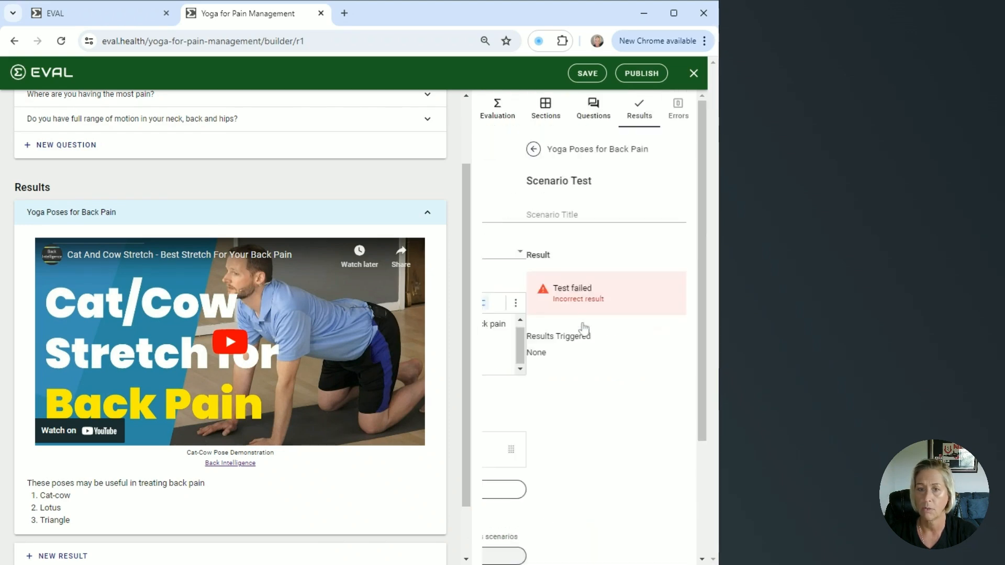
{"action": "left_click", "coordinate": [561, 218]}
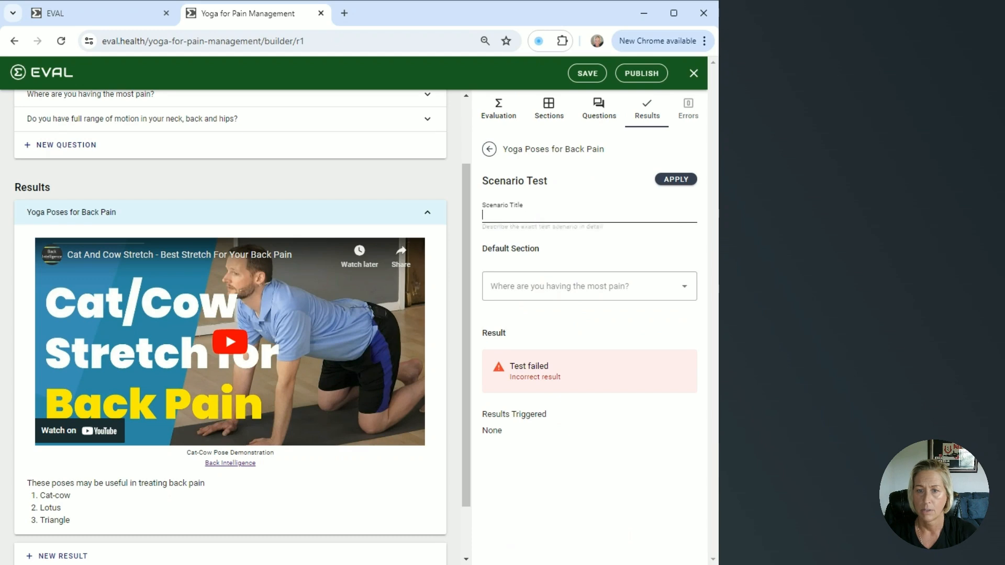
{"action": "type", "text": "Ba"}
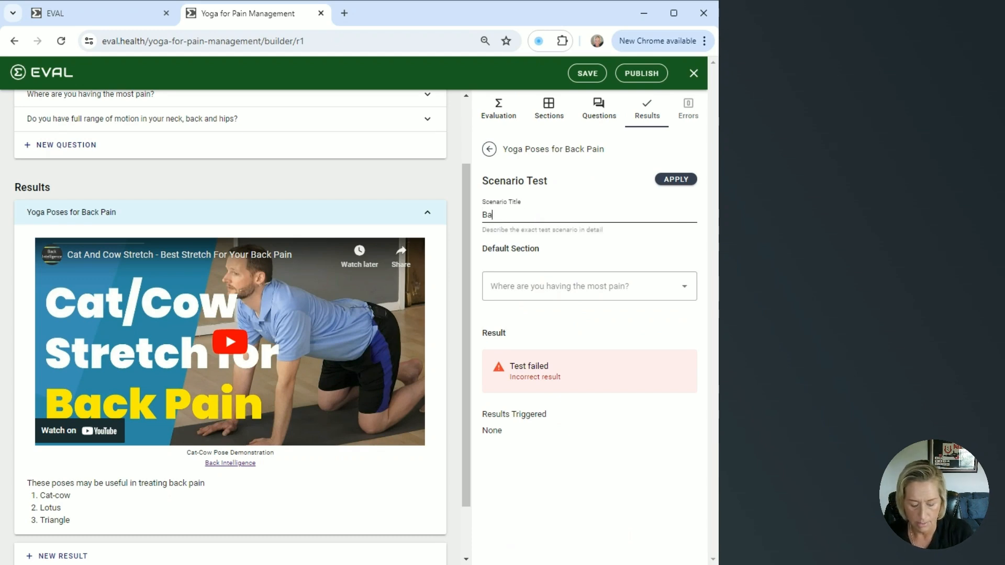
{"action": "type", "text": "ck Pain"}
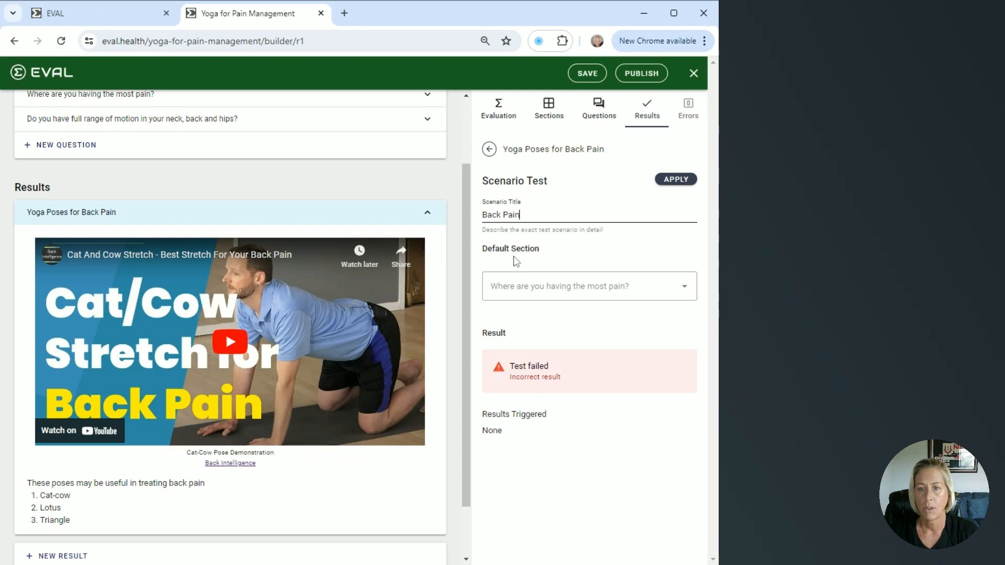
{"action": "left_click", "coordinate": [687, 287]}
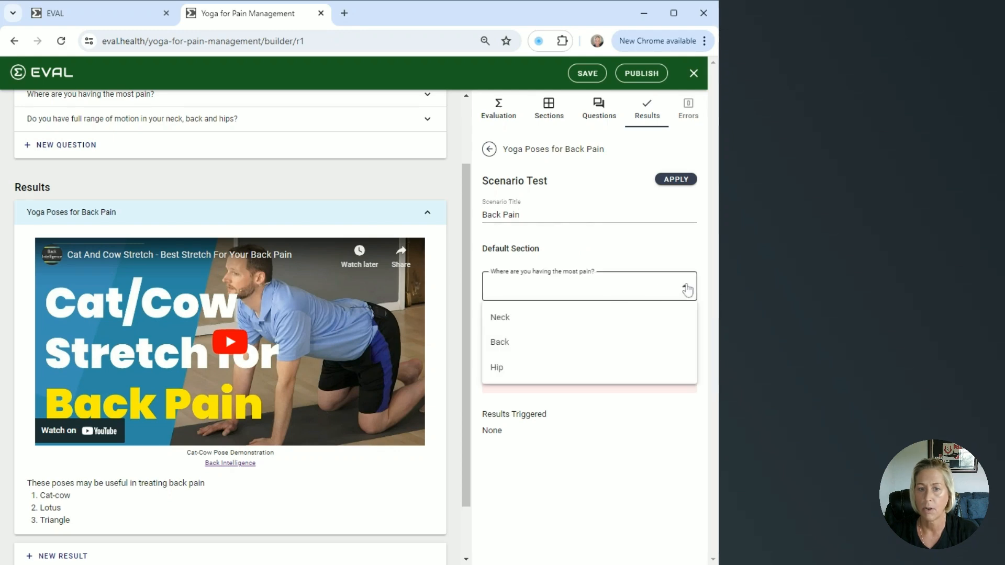
{"action": "left_click", "coordinate": [502, 343]}
{"action": "left_click", "coordinate": [502, 346]}
{"action": "left_click", "coordinate": [498, 373]}
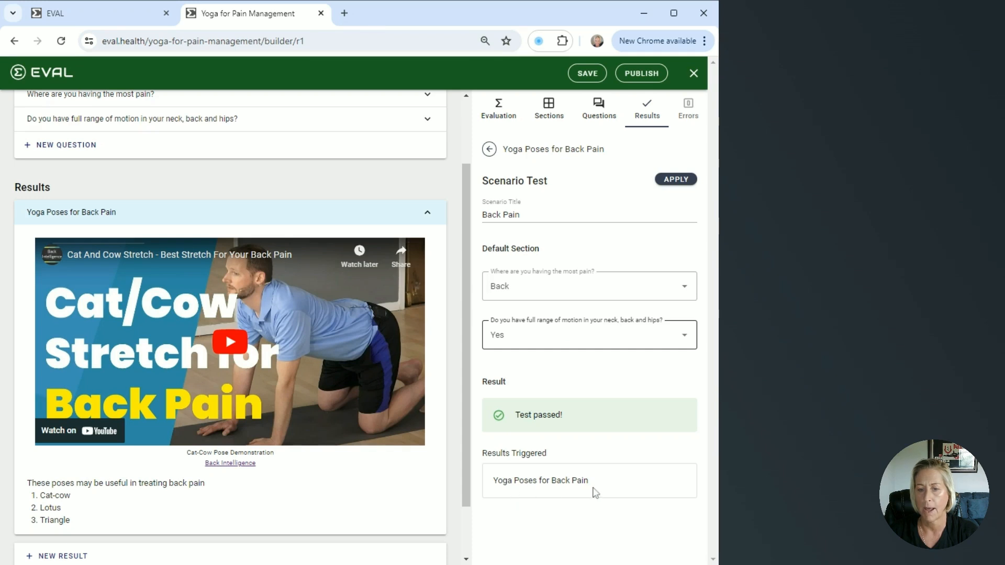
{"action": "left_click", "coordinate": [665, 180]}
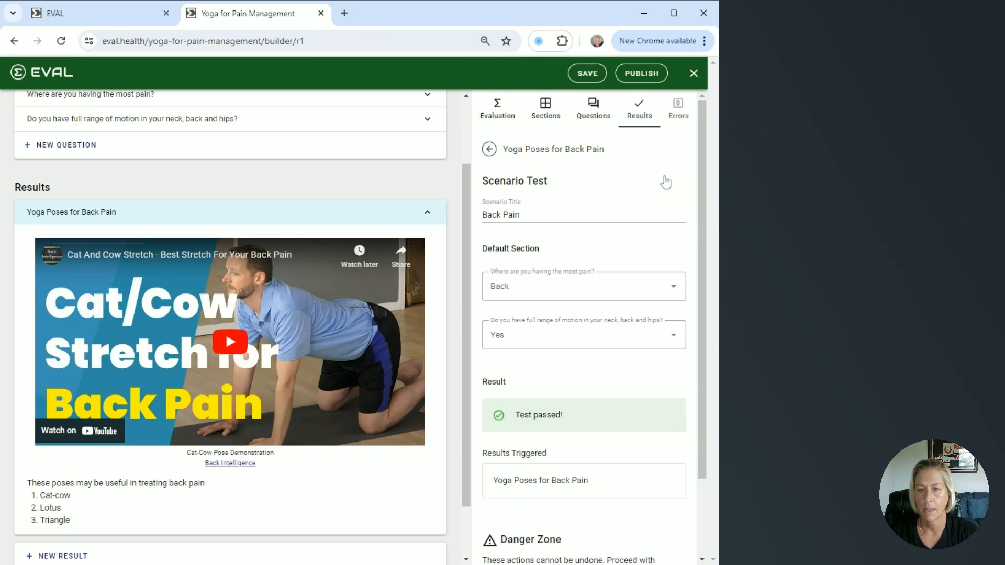
- Return to the result's settings and save the evaluation
{"action": "left_click", "coordinate": [489, 150]}
{"action": "scroll", "coordinate": [595, 335], "scroll_direction": "down", "scroll_amount": 3}
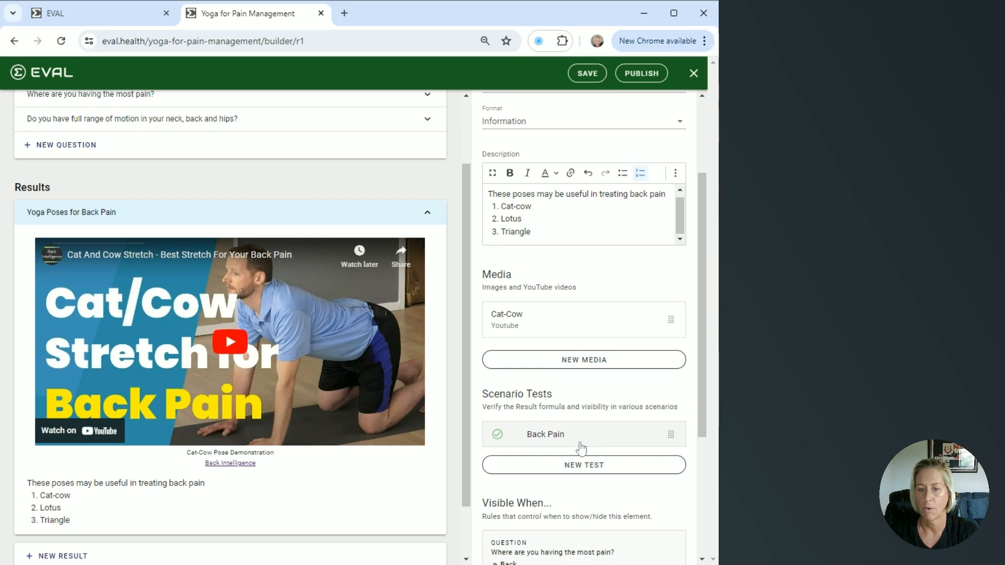
{"action": "scroll", "coordinate": [579, 448], "scroll_direction": "up", "scroll_amount": 5}
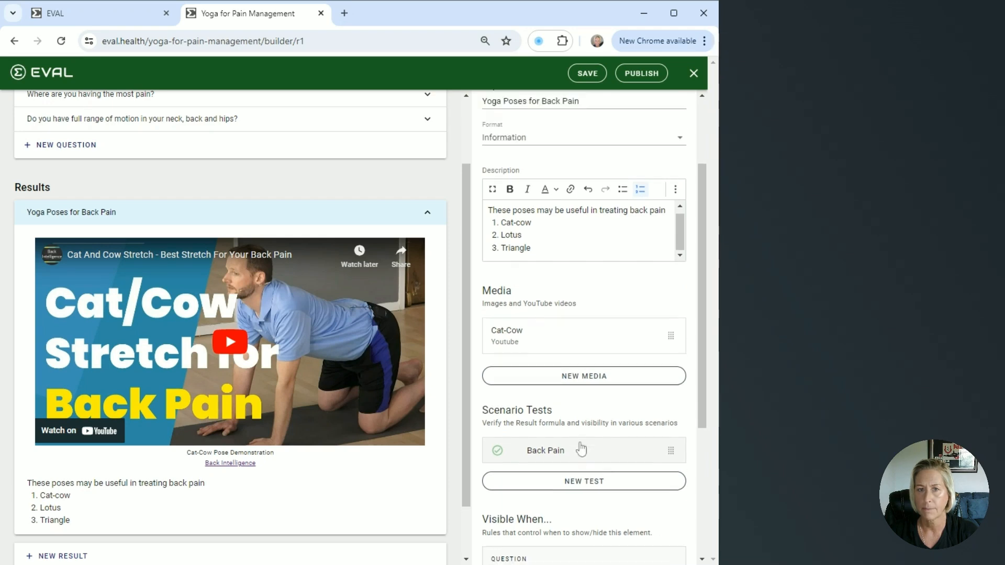
{"action": "left_click", "coordinate": [587, 74]}
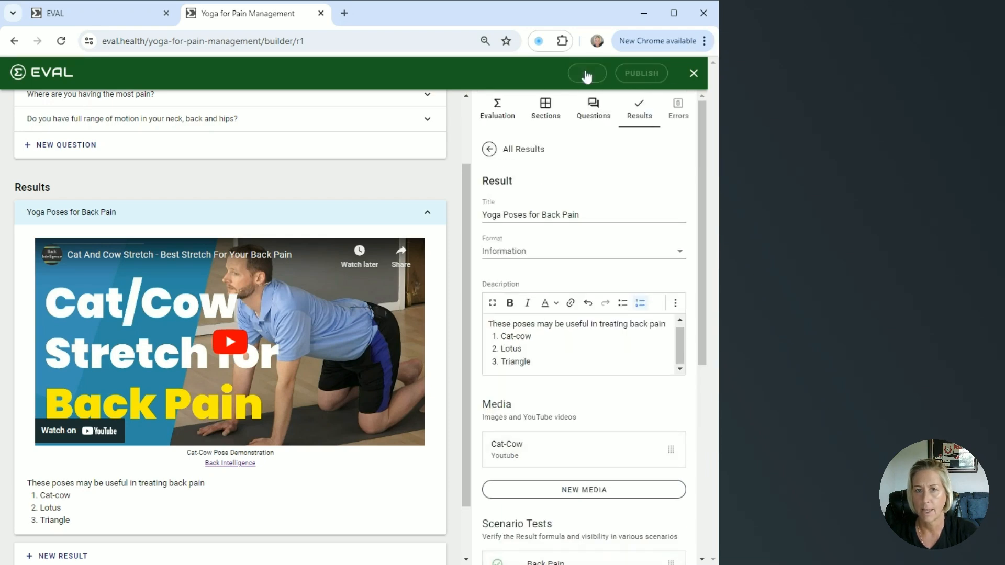
- Close the builder and expand the evaluation's instructions in the preview
{"action": "left_click", "coordinate": [693, 74]}
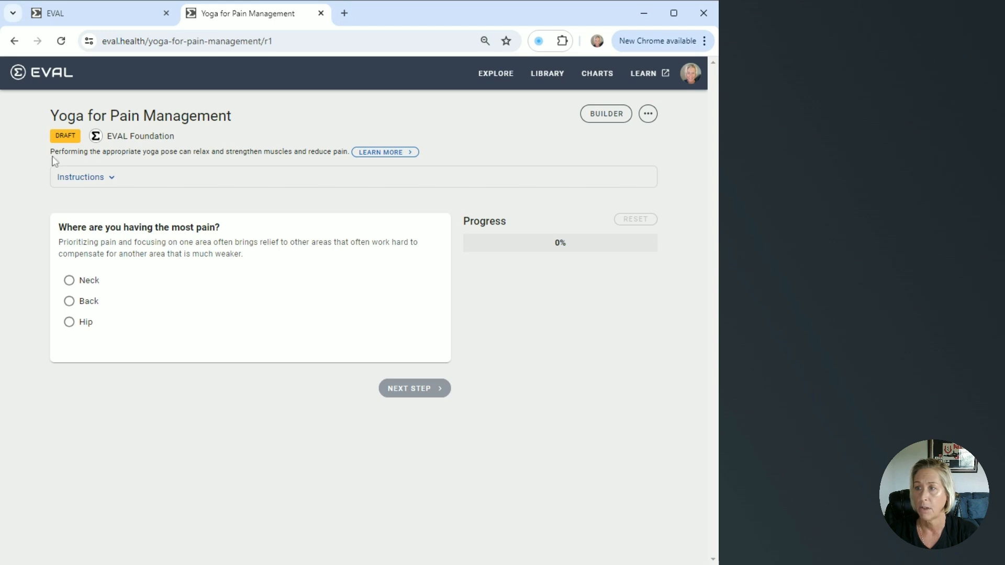
{"action": "left_click_drag", "start_coordinate": [50, 151], "coordinate": [311, 151]}
{"action": "left_click", "coordinate": [107, 183]}
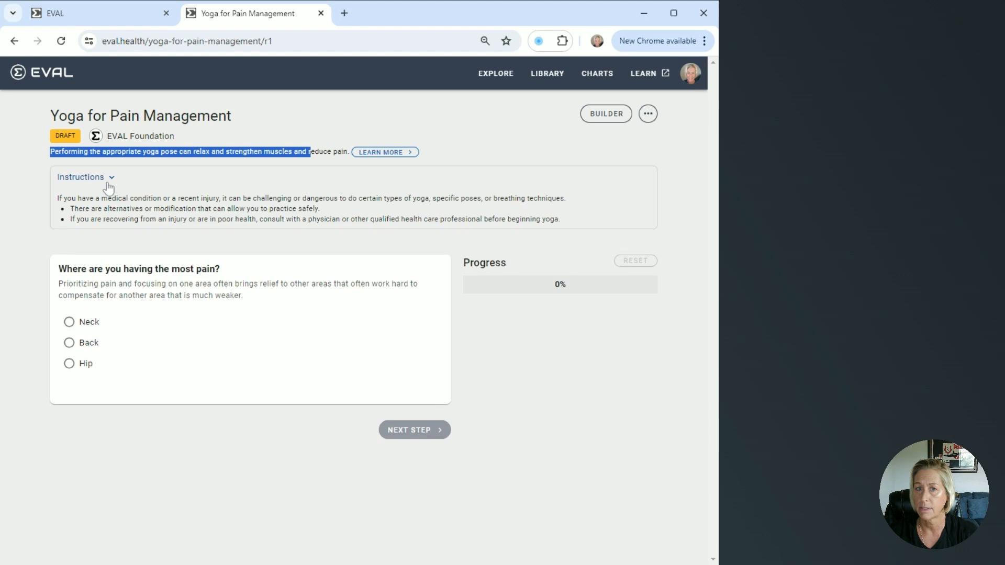
{"action": "left_click", "coordinate": [107, 183]}
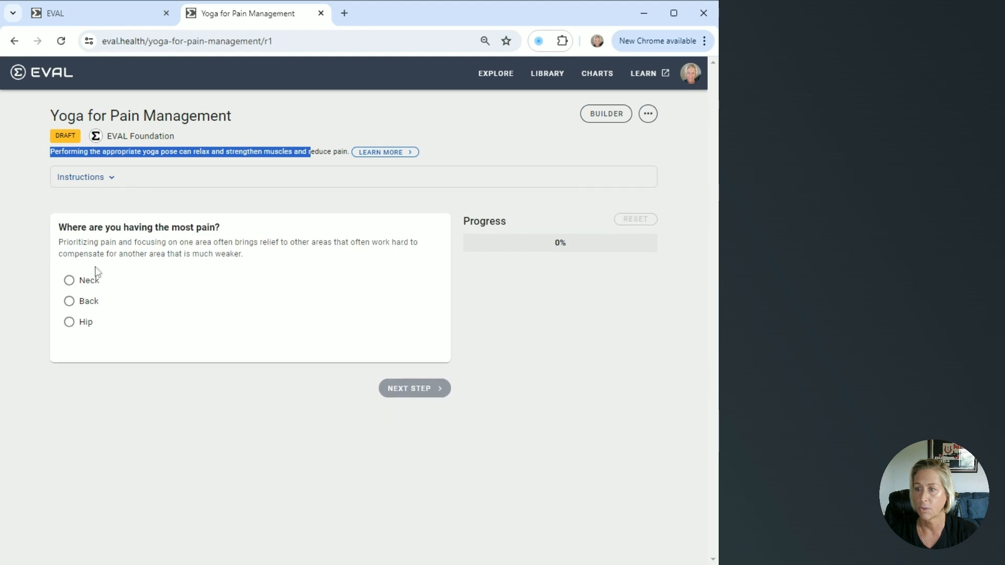
- Take the evaluation answering Back and Yes to view the result summary
{"action": "left_click", "coordinate": [69, 302]}
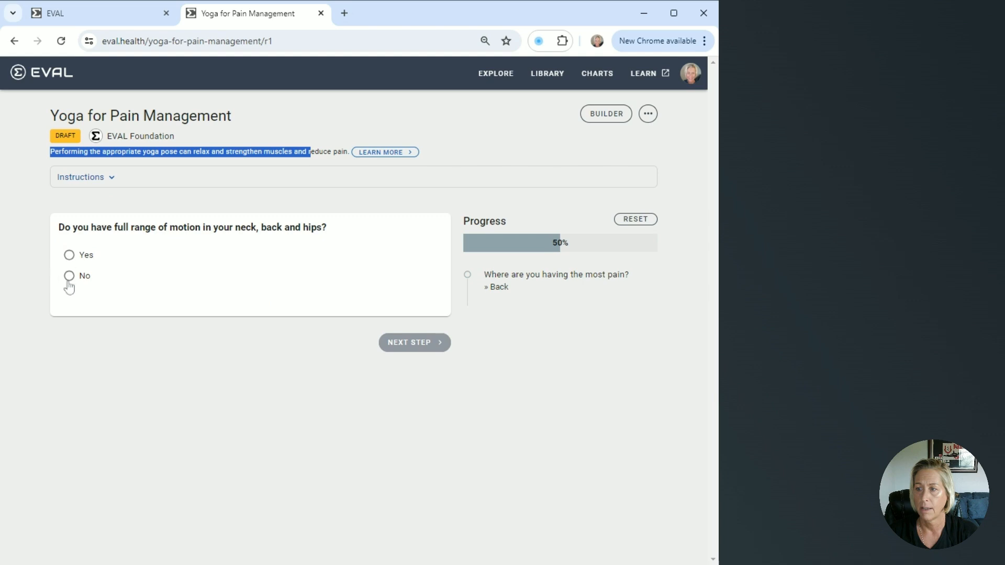
{"action": "left_click", "coordinate": [69, 255]}
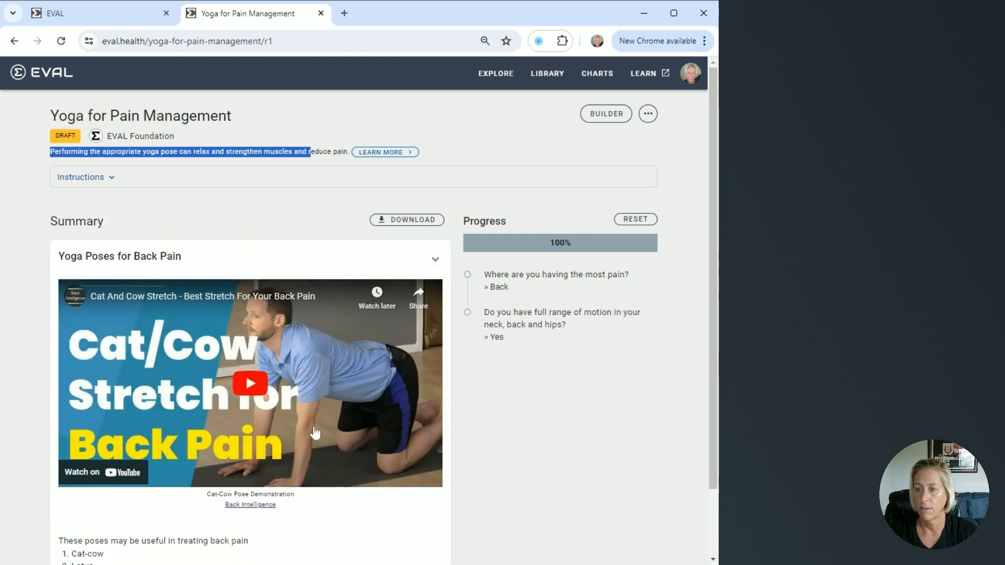
{"action": "scroll", "coordinate": [314, 432], "scroll_direction": "down", "scroll_amount": 2}
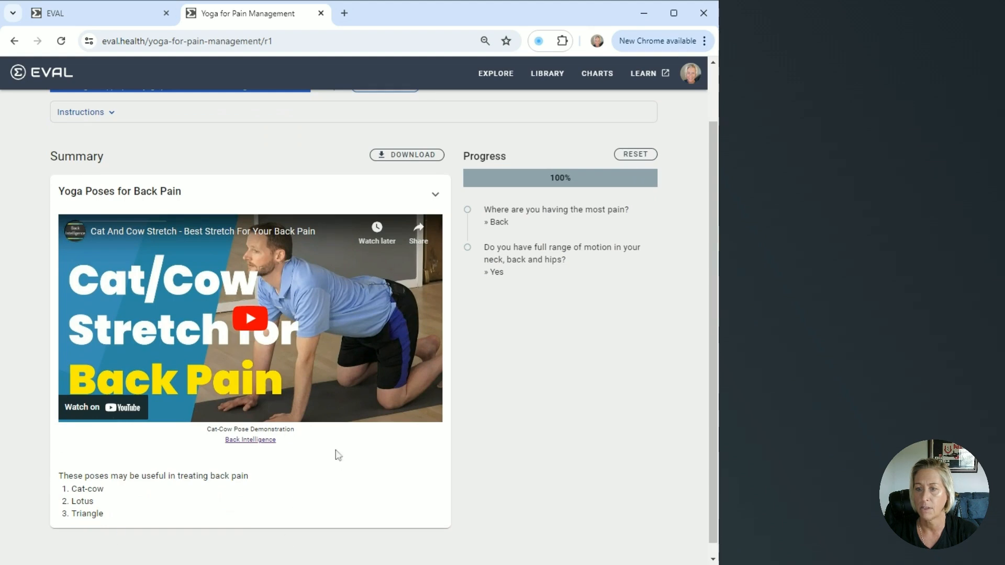
{"action": "scroll", "coordinate": [305, 437], "scroll_direction": "up", "scroll_amount": 2}
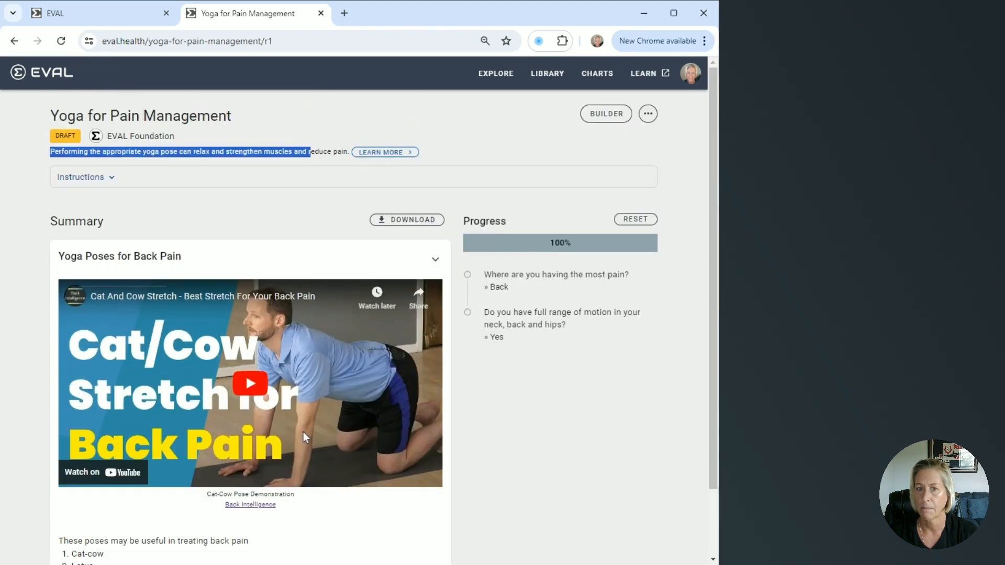